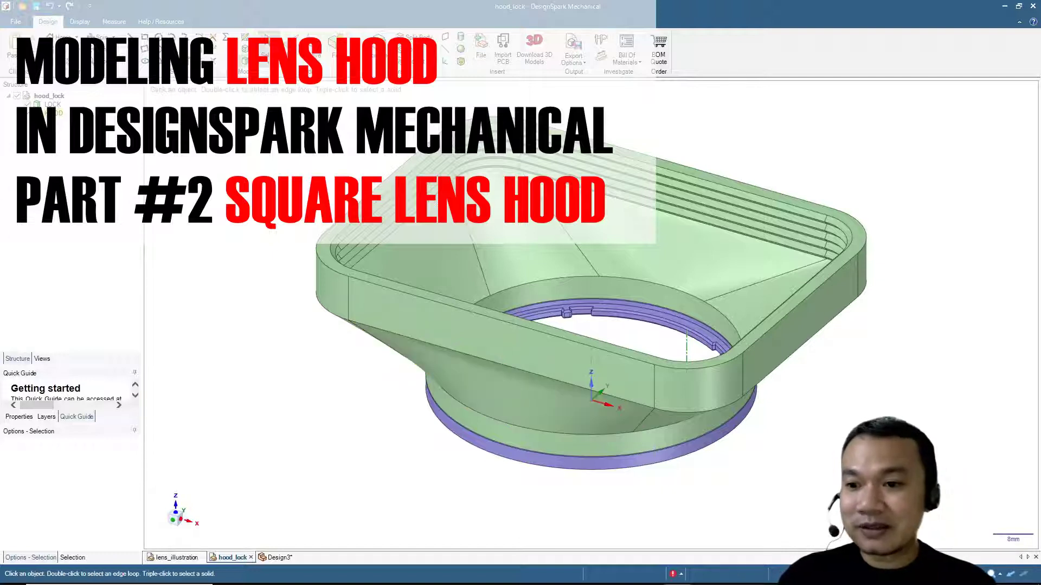
Delete the hood body and undo it, bringing up the lock ring in Design3.
key(Delete)
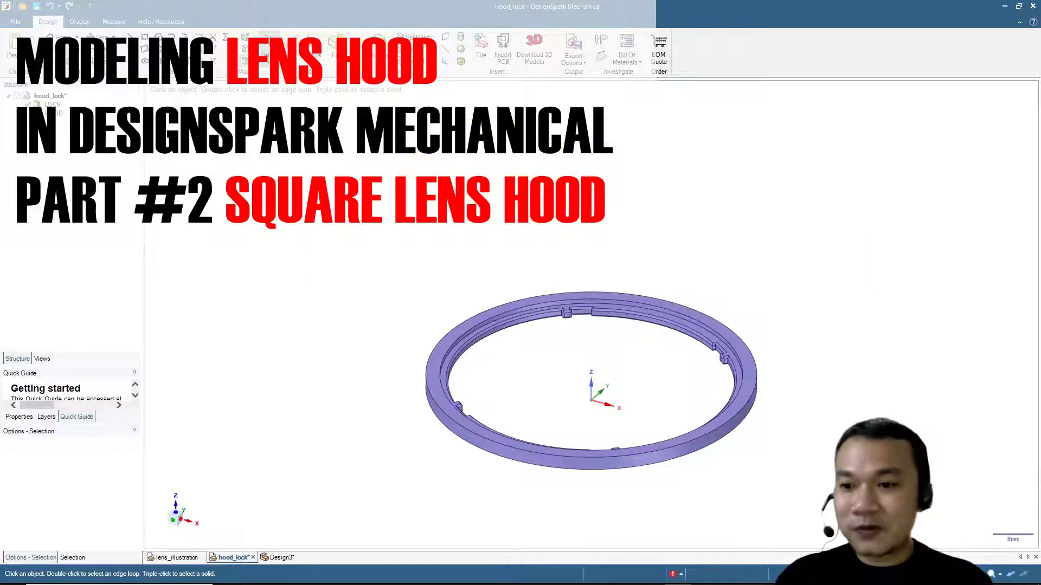
key(ctrl+z)
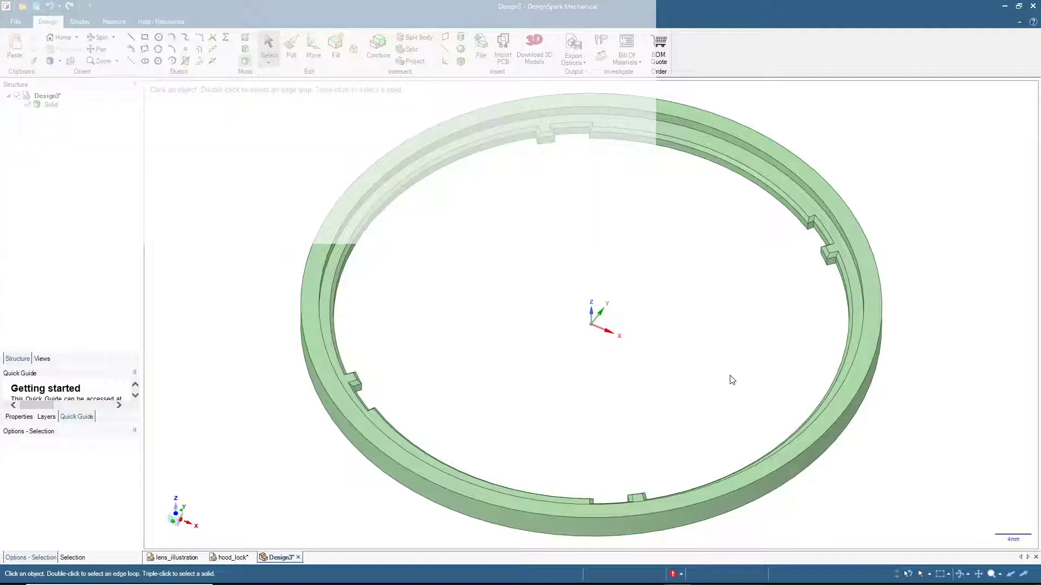
Paste the lock ring's flat top face as a separate ring-shaped Surface body.
click(361, 193)
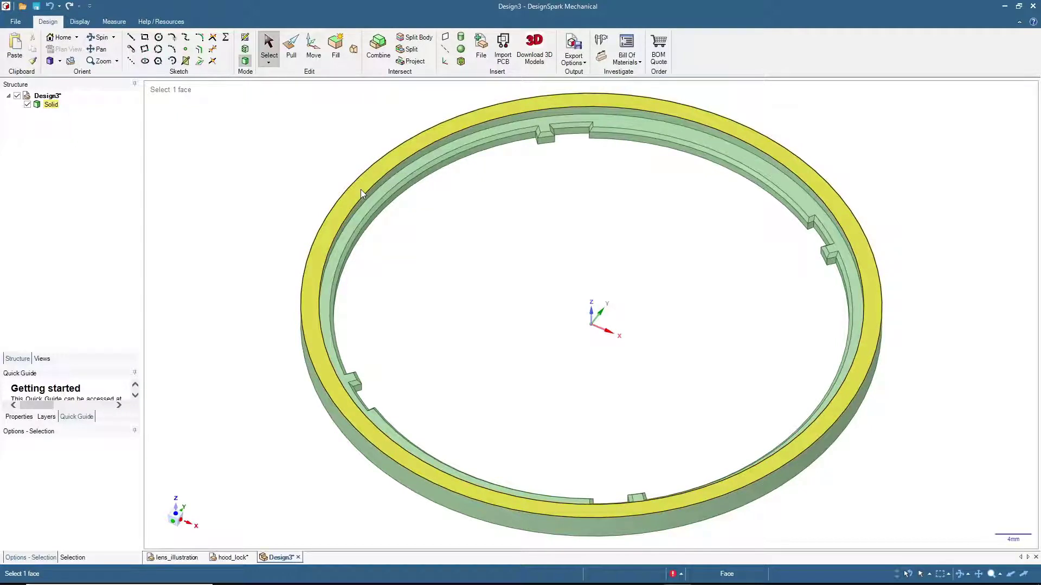
click(360, 188)
middle_drag(360, 188, 453, 258)
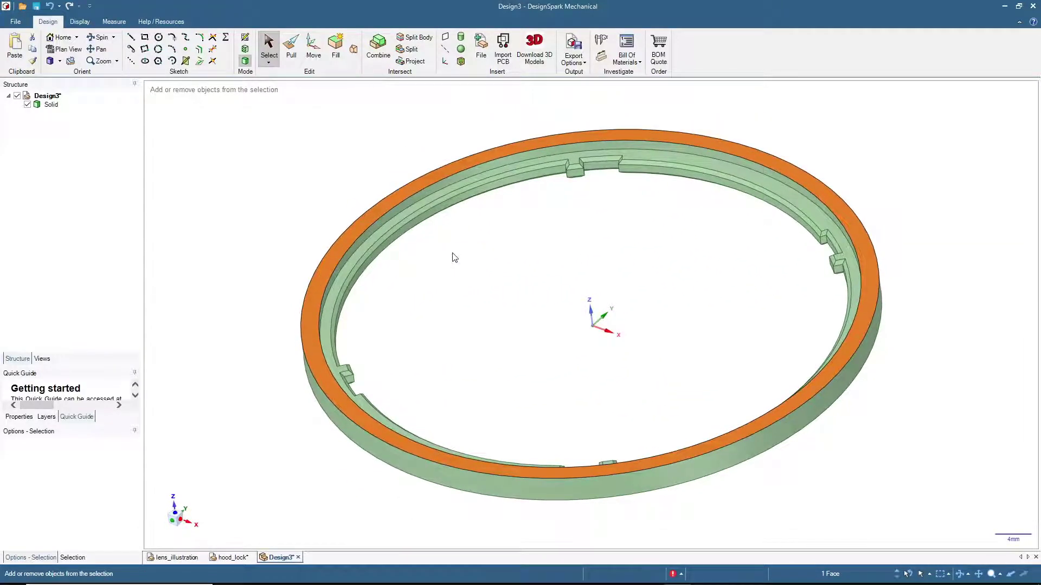
key(ctrl+v)
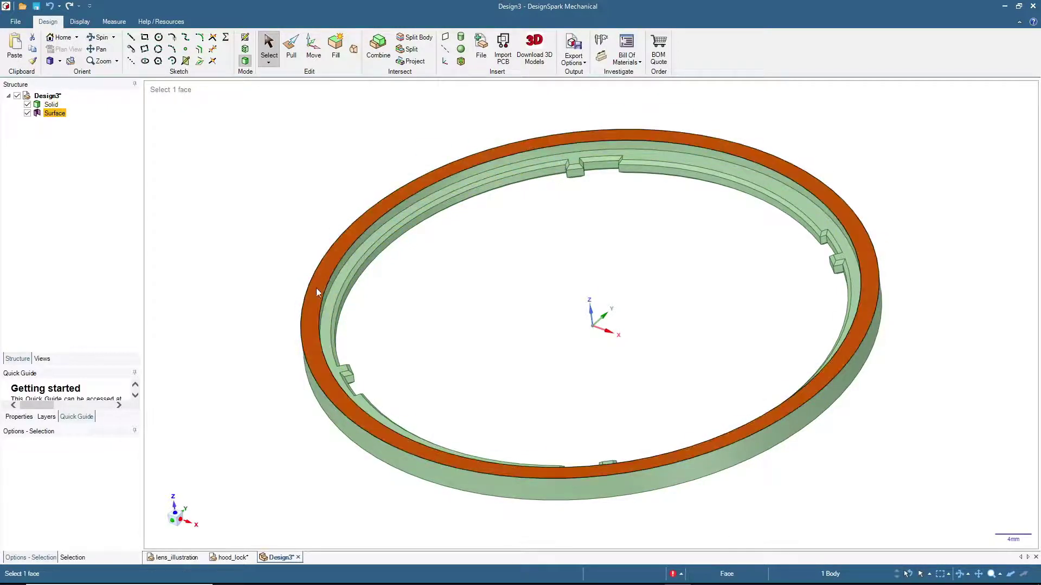
middle_drag(198, 326, 181, 355)
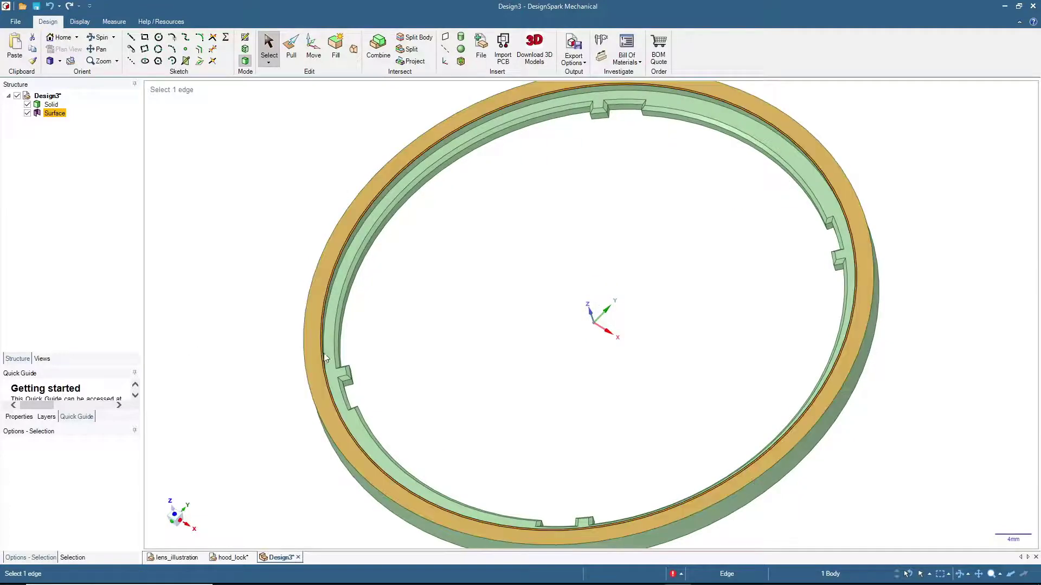
click(249, 372)
middle_drag(249, 372, 316, 367)
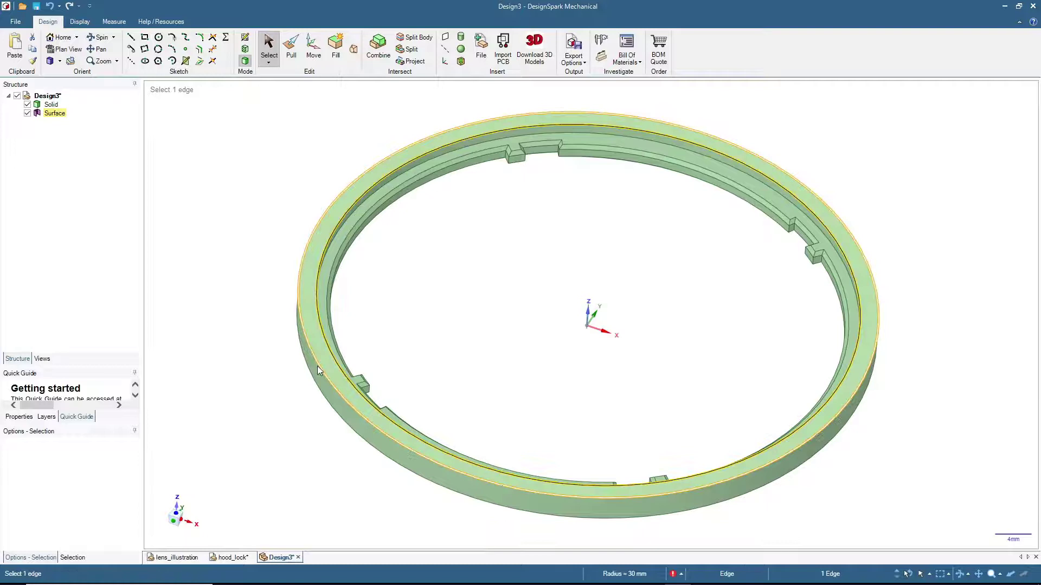
click(322, 355)
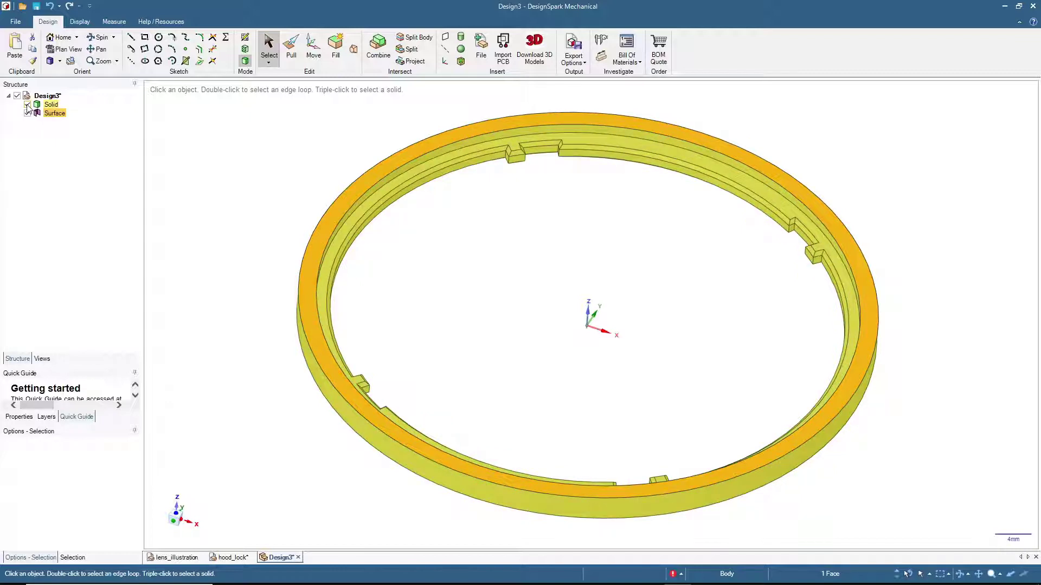
Rename the Solid body to 'lock' and hide it in the Structure tree.
click(49, 106)
right_click(49, 107)
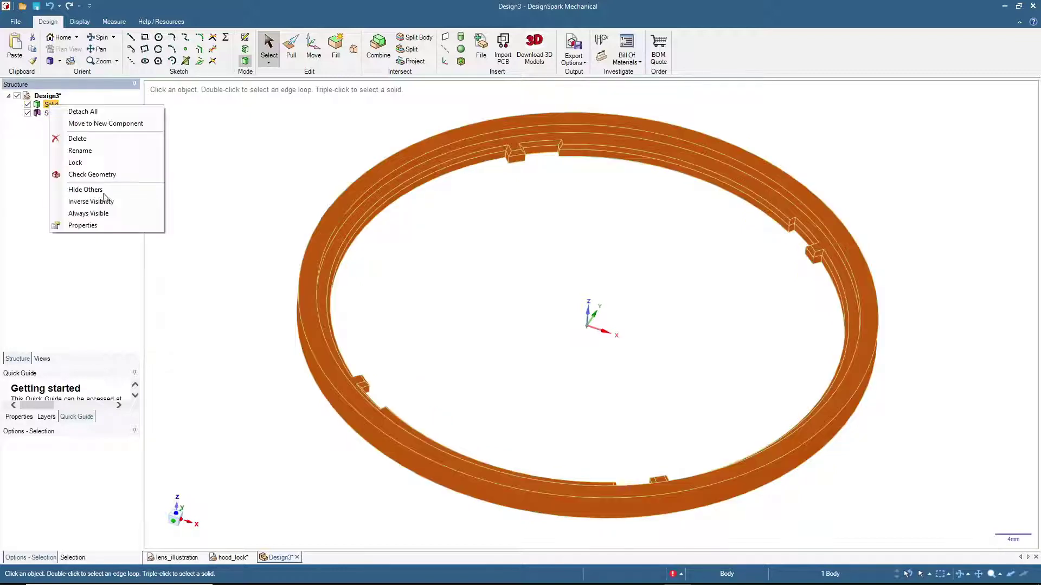
click(89, 152)
key(Return)
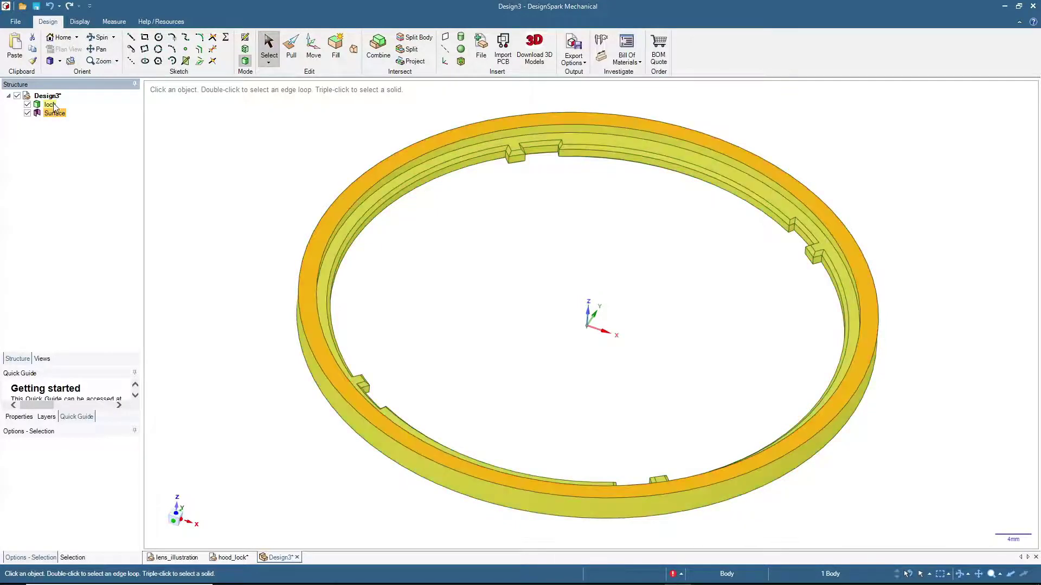
click(27, 104)
Select the flat ring surface and copy it.
middle_drag(275, 280, 310, 256)
click(320, 256)
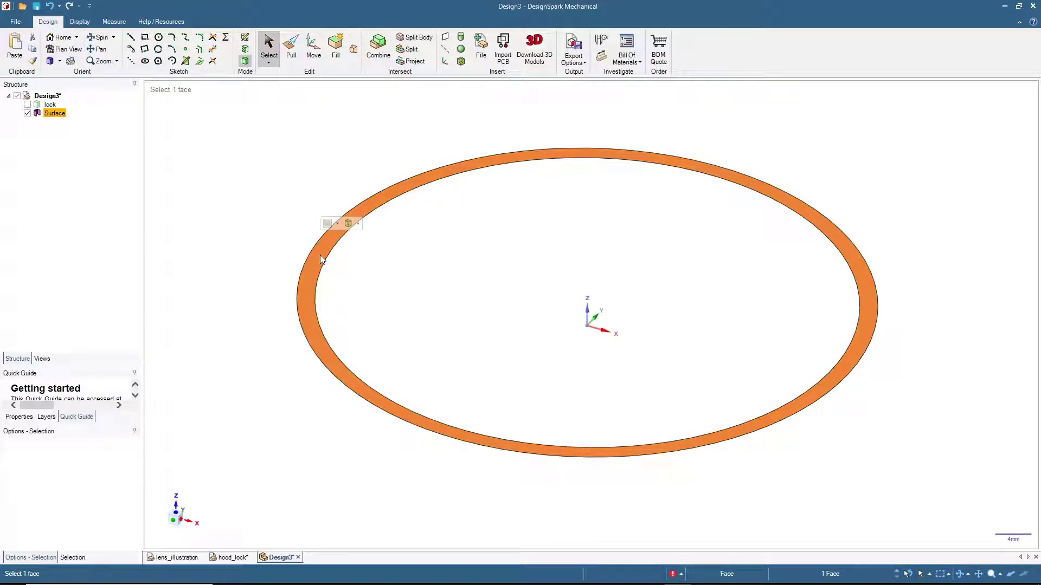
key(ctrl)
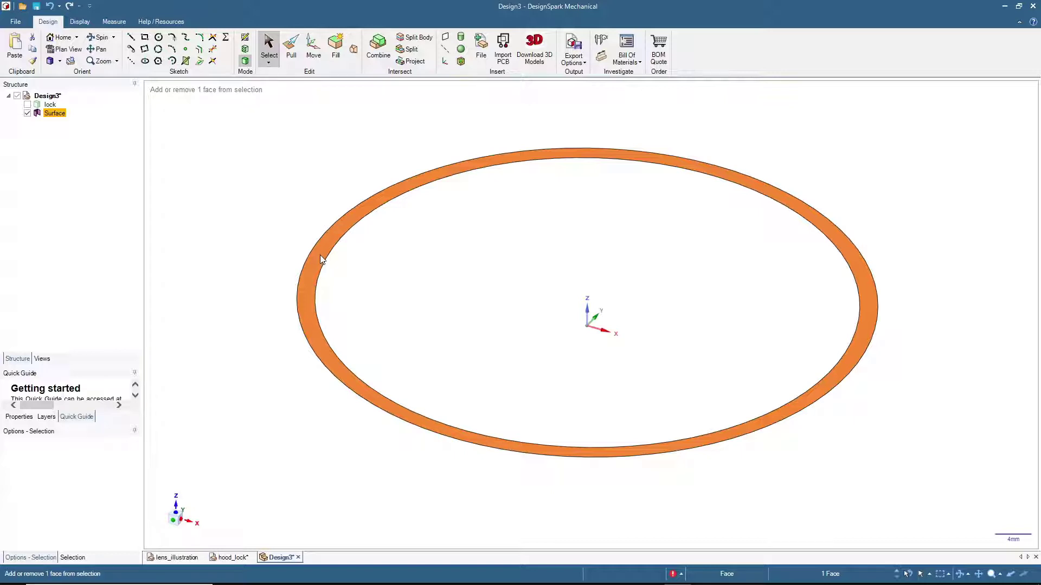
Paste a copy of the ring surface and move it 5 mm up along Z.
key(ctrl+c)
key(ctrl+v)
key(m)
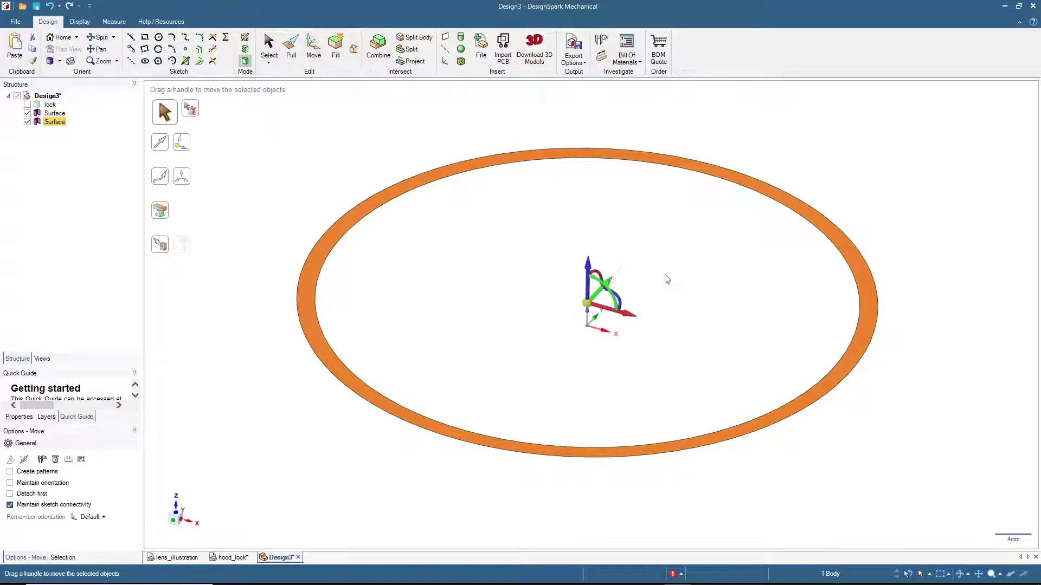
drag(584, 268, 584, 230)
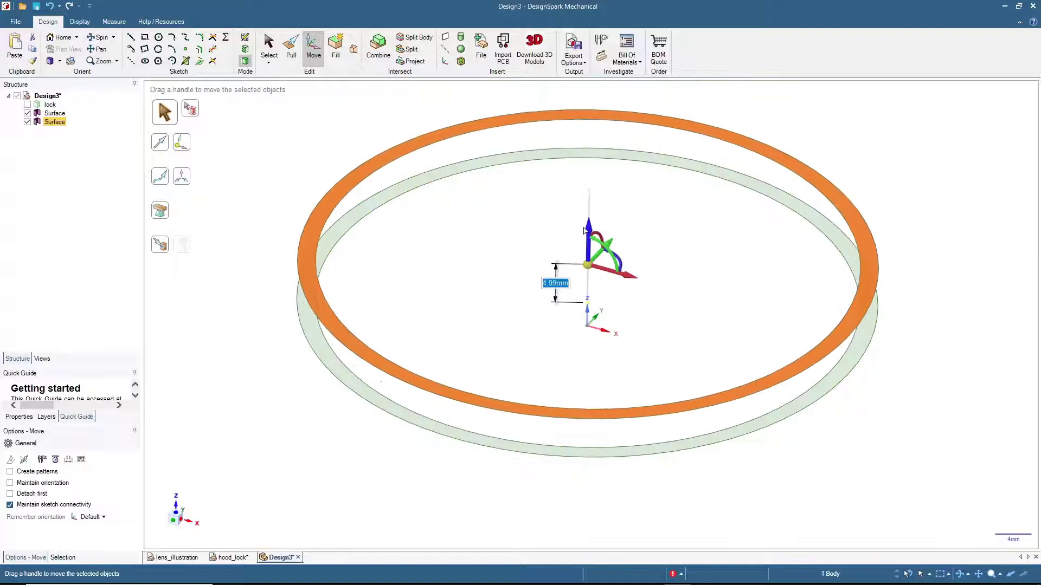
text(5)
key(Return)
key(Escape)
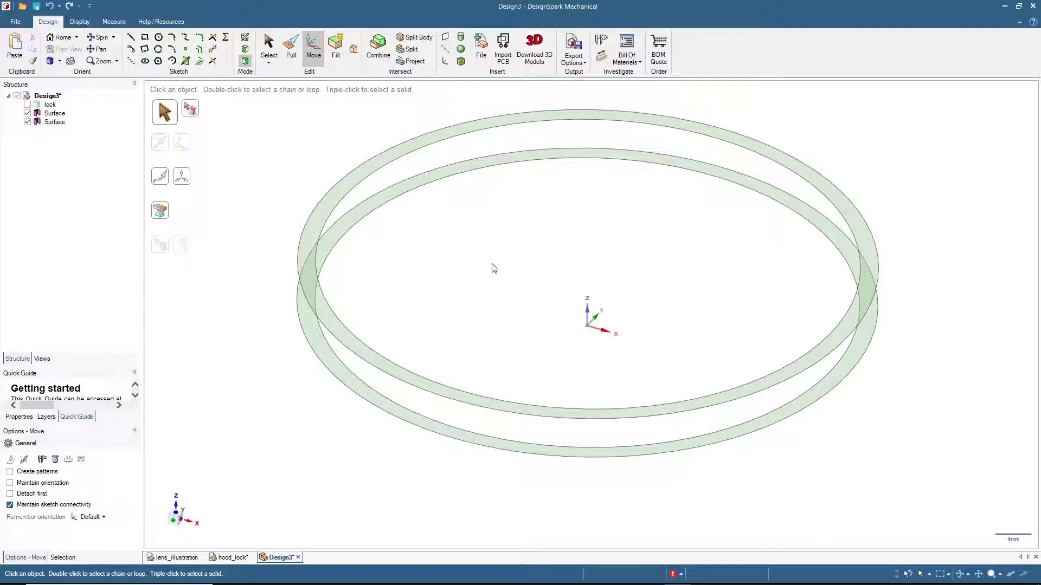
Copy the upper ring and raise the pasted copy a further 15 mm.
click(311, 240)
middle_drag(311, 240, 451, 220)
key(h)
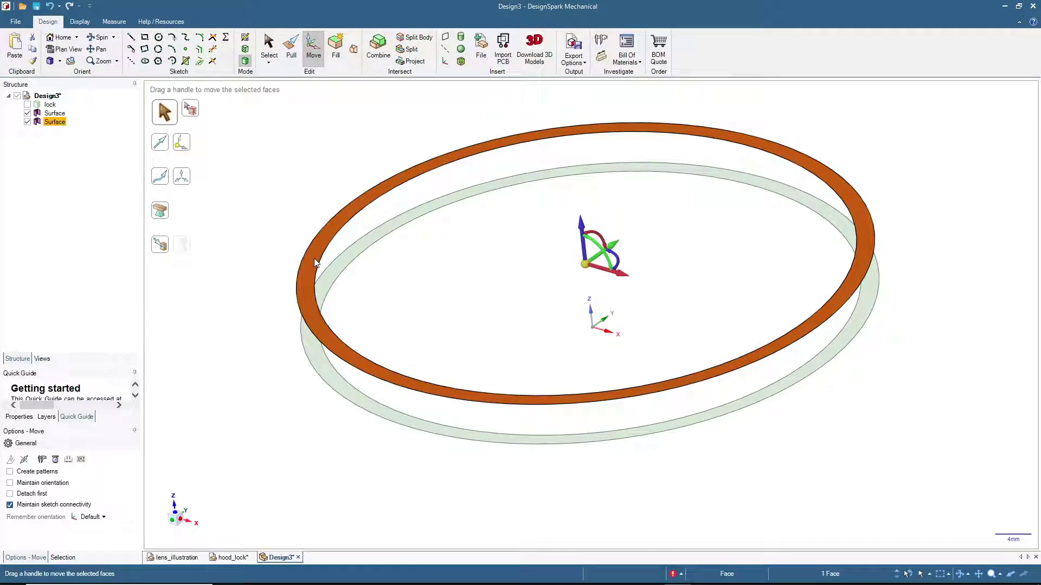
key(ctrl+c)
key(ctrl+v)
drag(580, 235, 560, 158)
text(15)
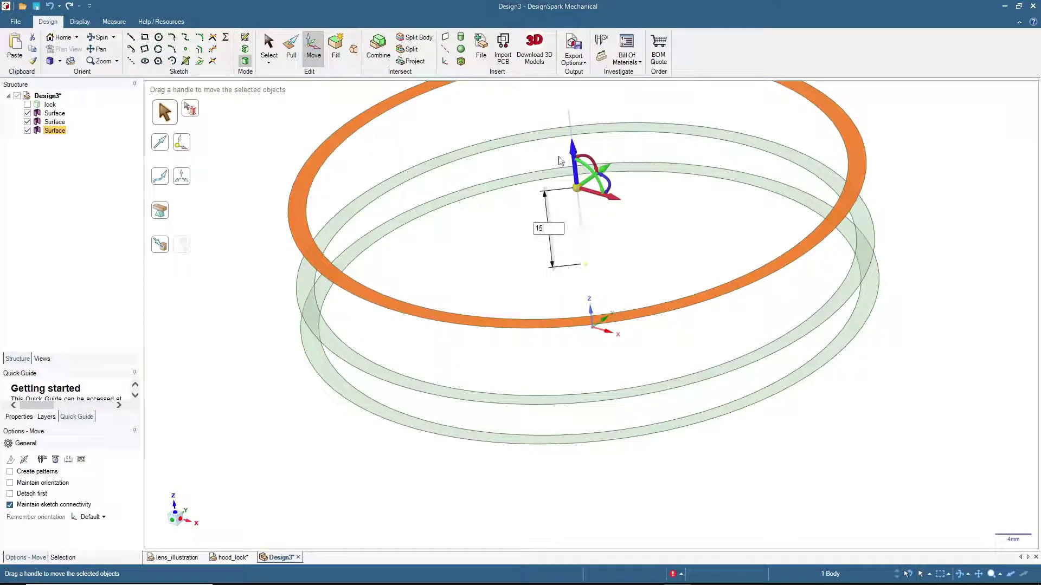
key(Return)
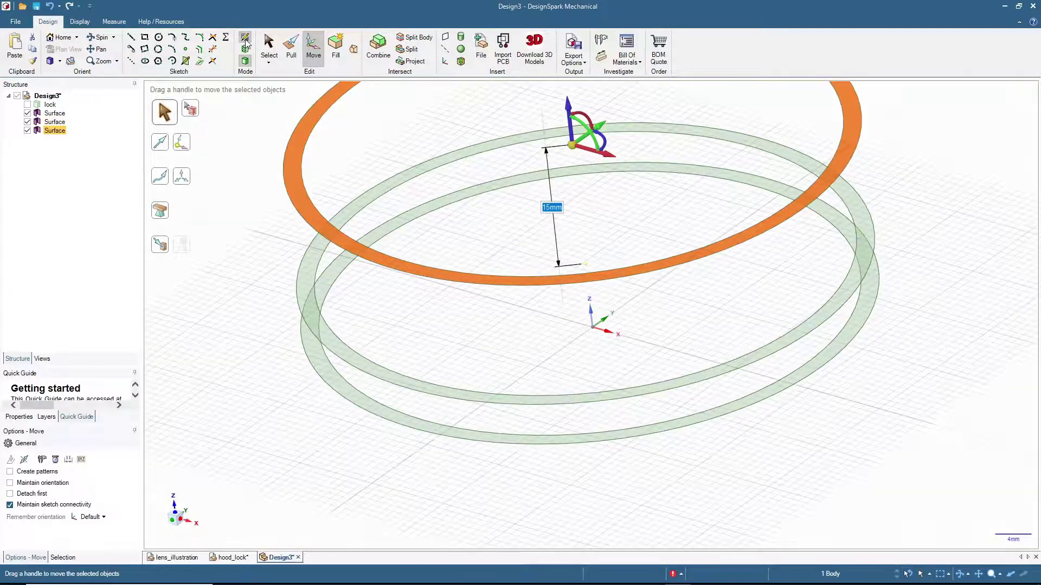
click(245, 39)
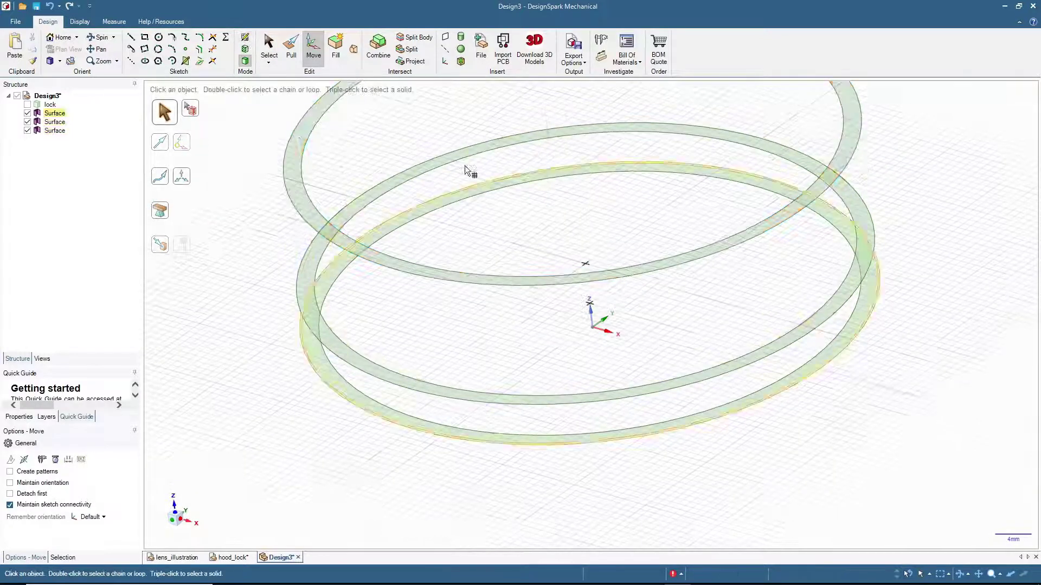
On the top ring's plane in plan view, sketch a 40 × 64 mm rectangle from the circle's top.
click(301, 134)
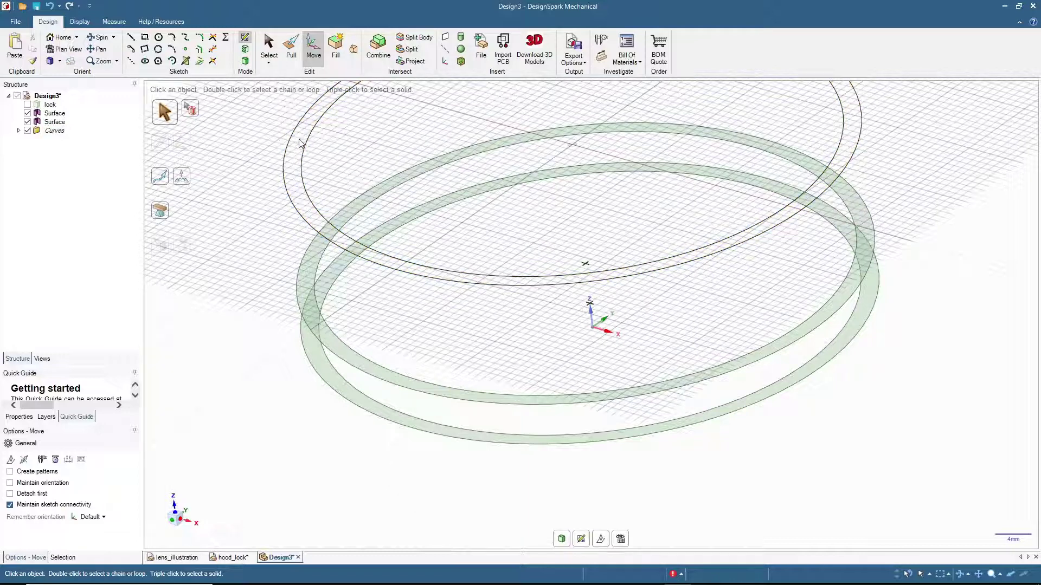
click(176, 515)
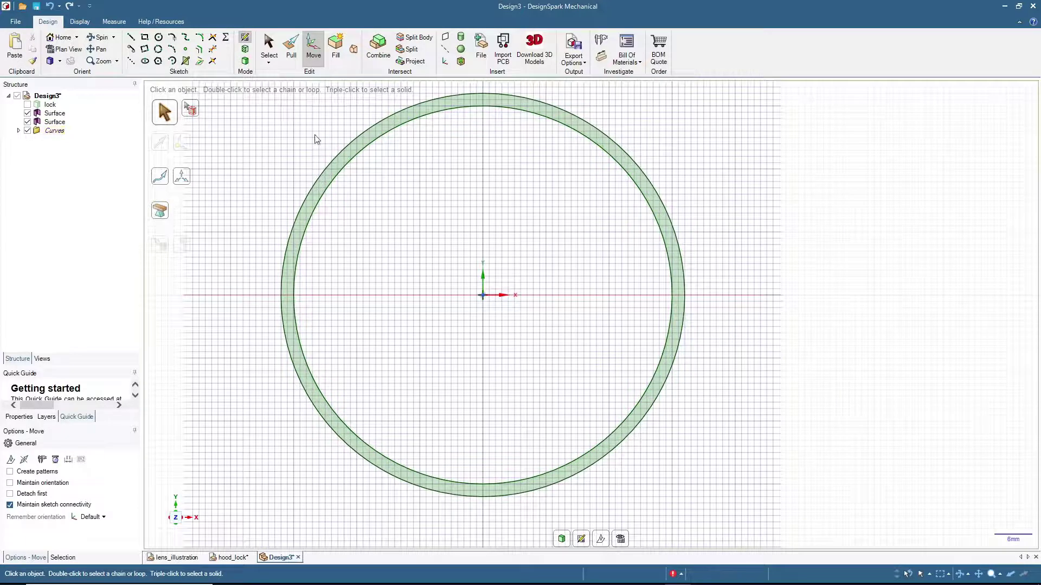
click(143, 37)
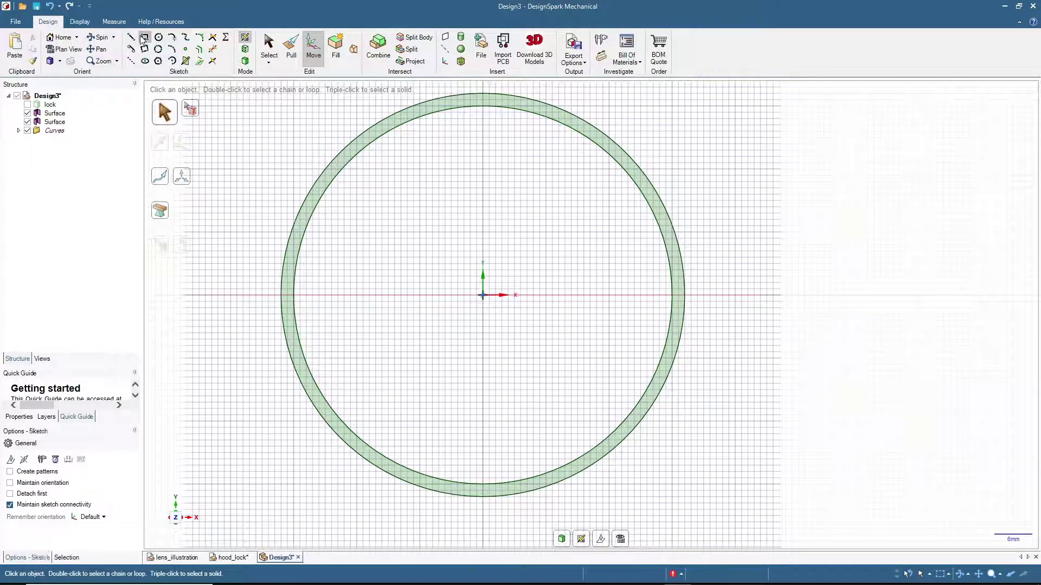
click(482, 94)
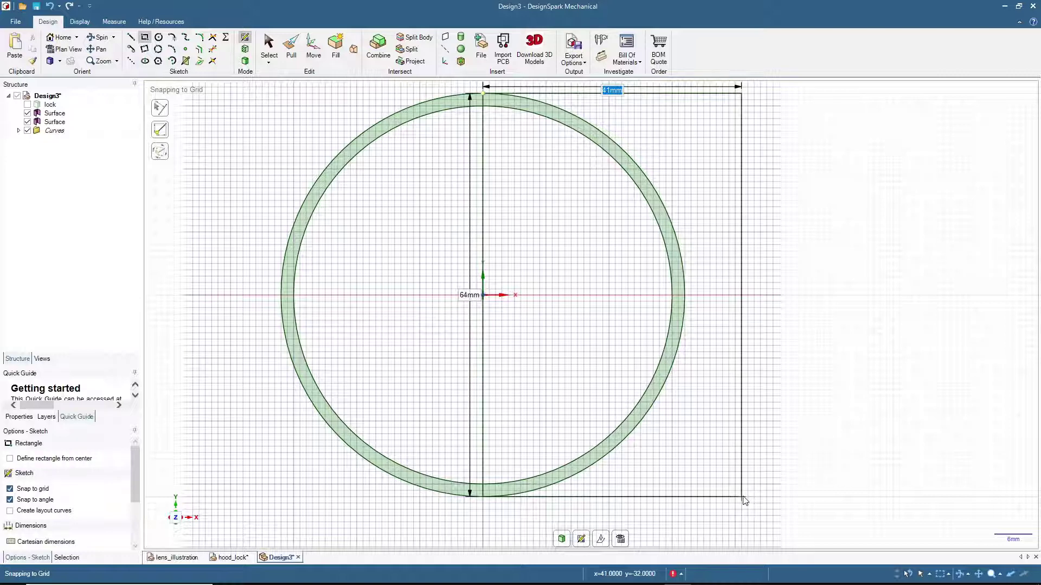
text(40)
key(Tab)
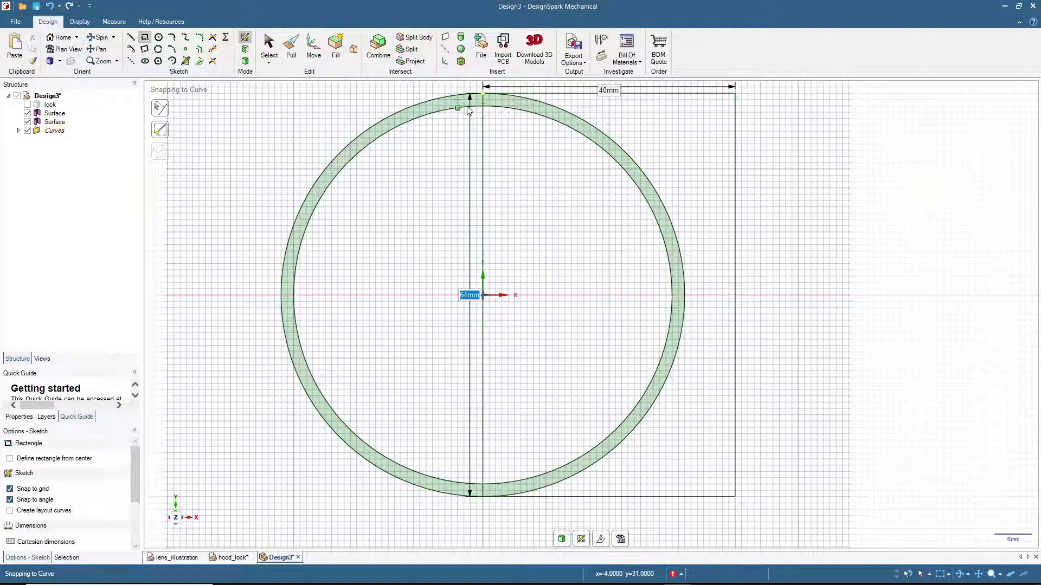
key(Return)
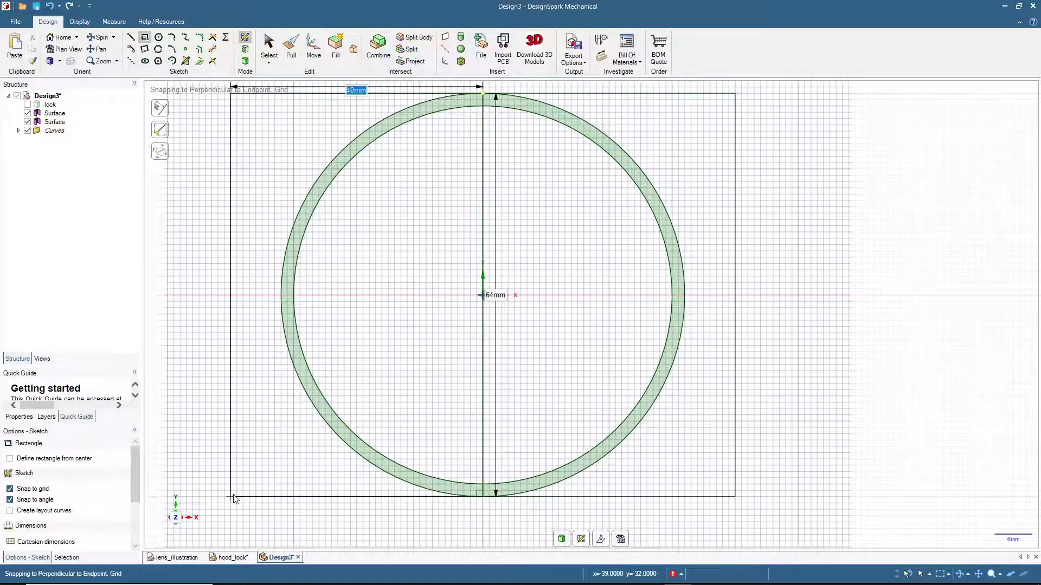
key(Escape)
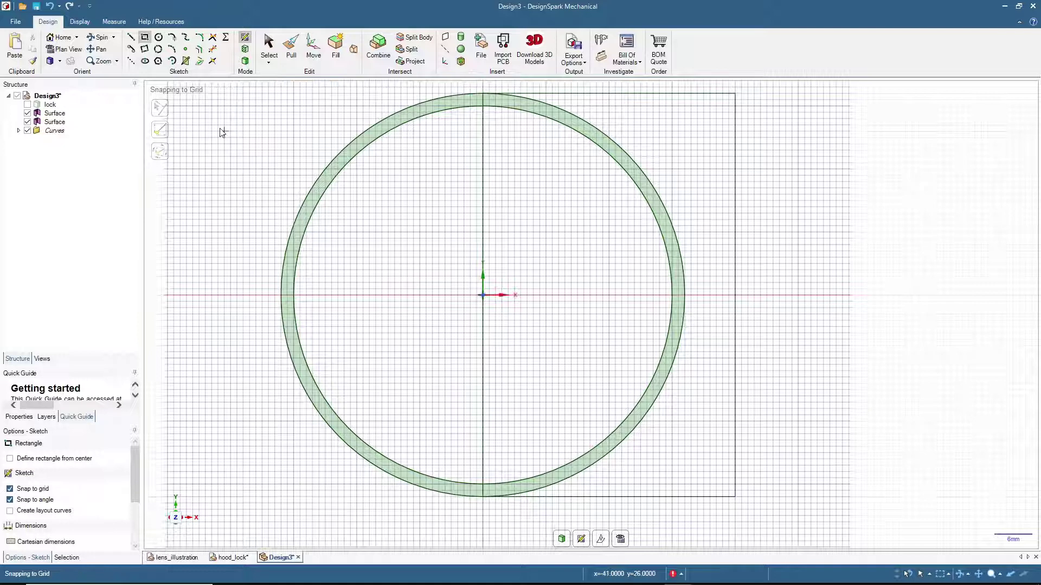
Draw a three-point rectangle over the circle's left half, top to bottom, entering 50 as its dimension.
click(145, 50)
click(483, 93)
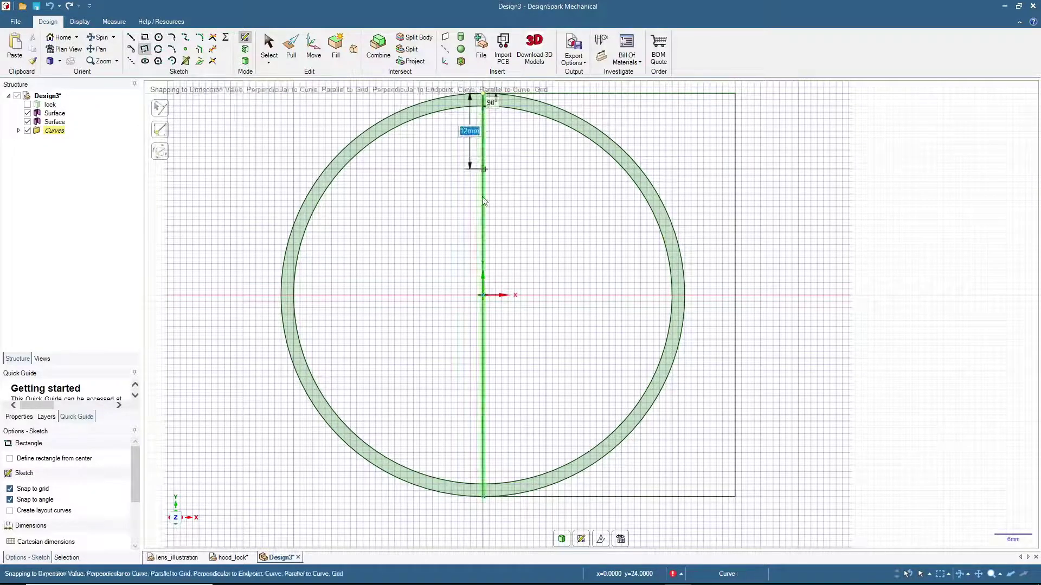
click(483, 497)
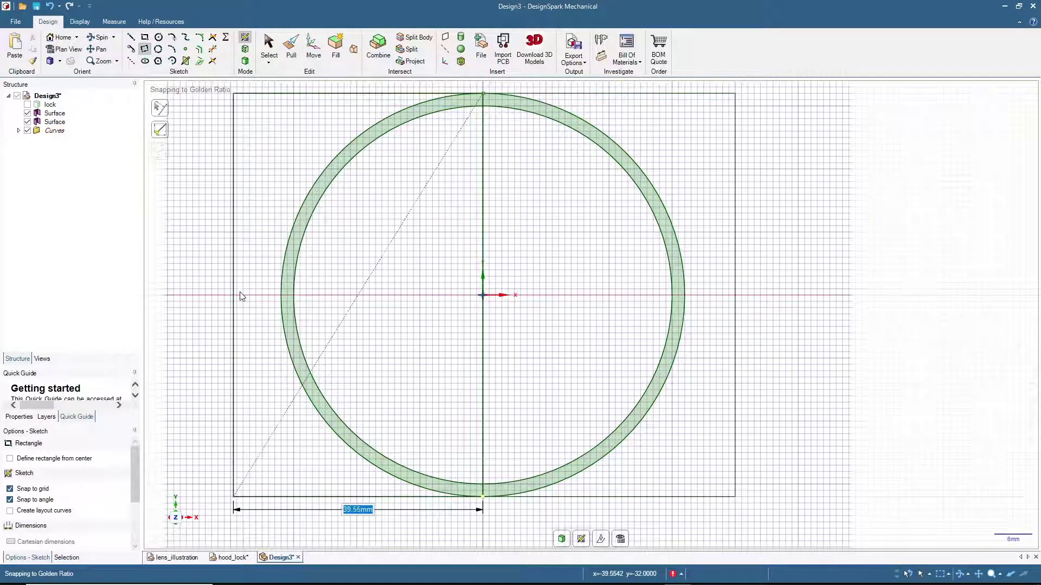
text(5)
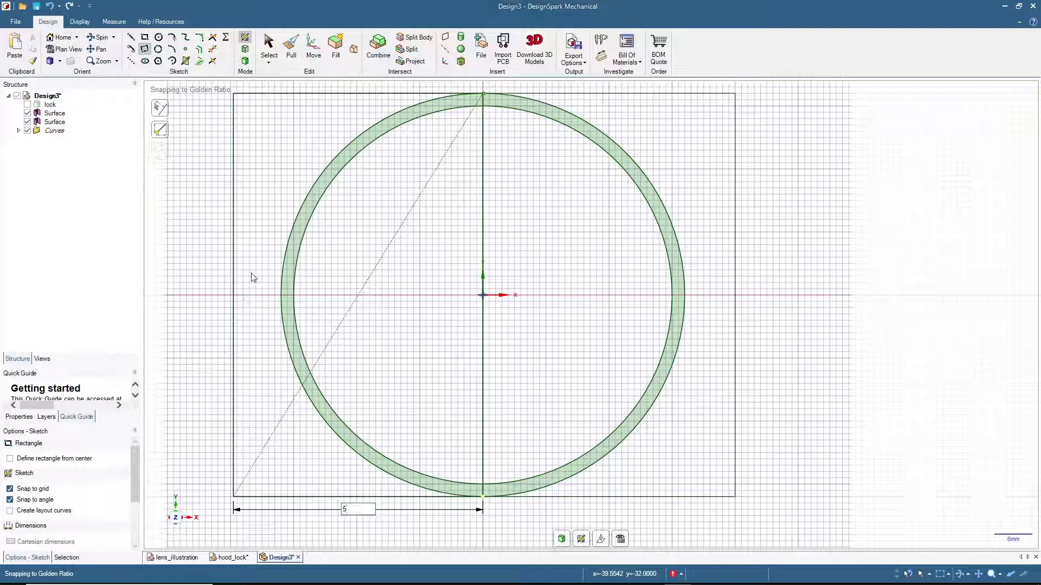
text(0)
key(Return)
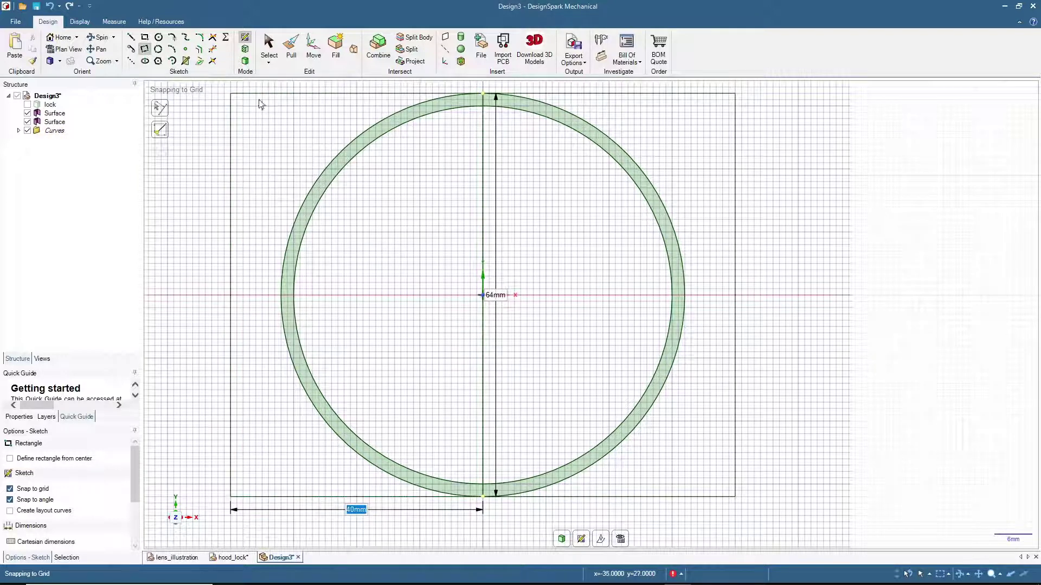
click(268, 44)
middle_drag(206, 239, 257, 145)
middle_drag(710, 249, 586, 128)
Delete the outer and inner reference circles and vertical centre line, then return to 3D.
click(586, 129)
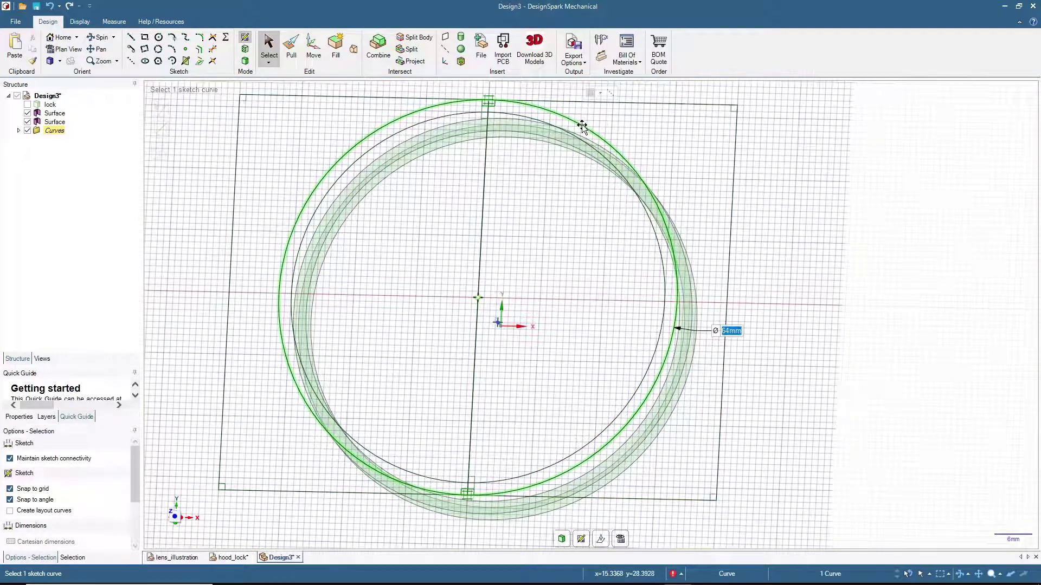
key(Delete)
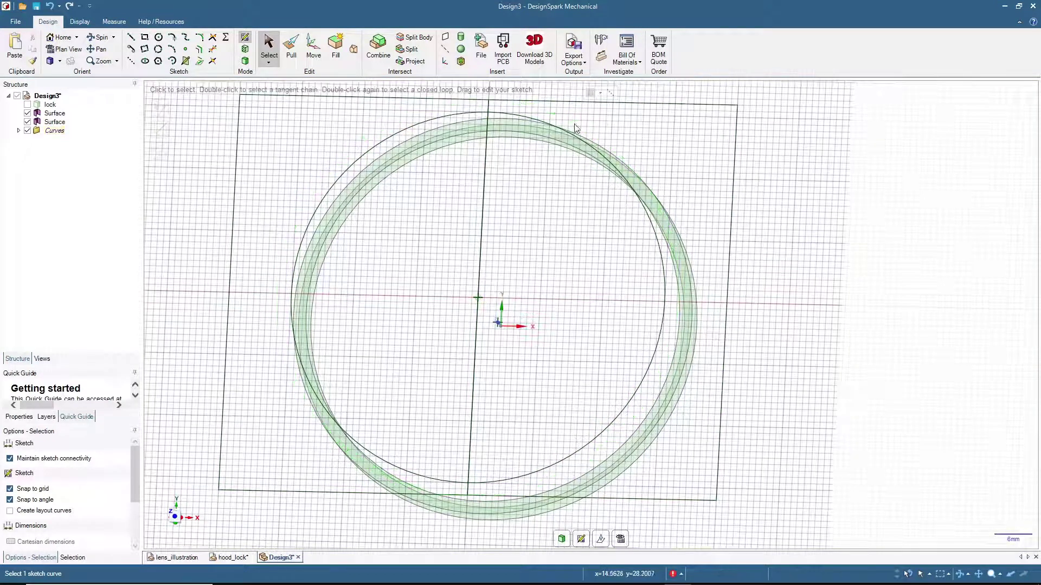
click(520, 116)
key(Delete)
click(487, 106)
key(Delete)
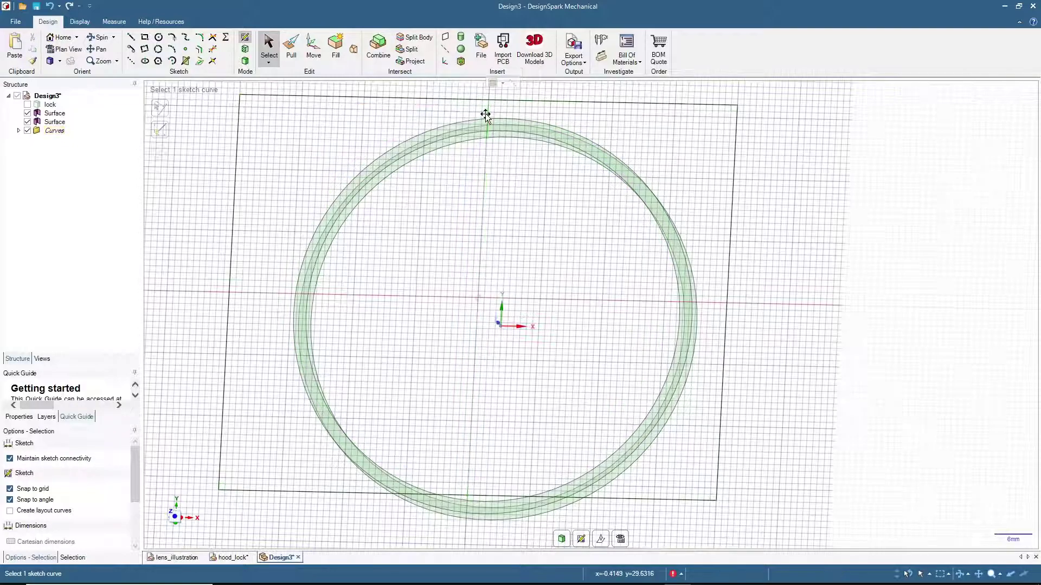
middle_drag(486, 114, 616, 216)
middle_drag(508, 288, 551, 224)
key(v)
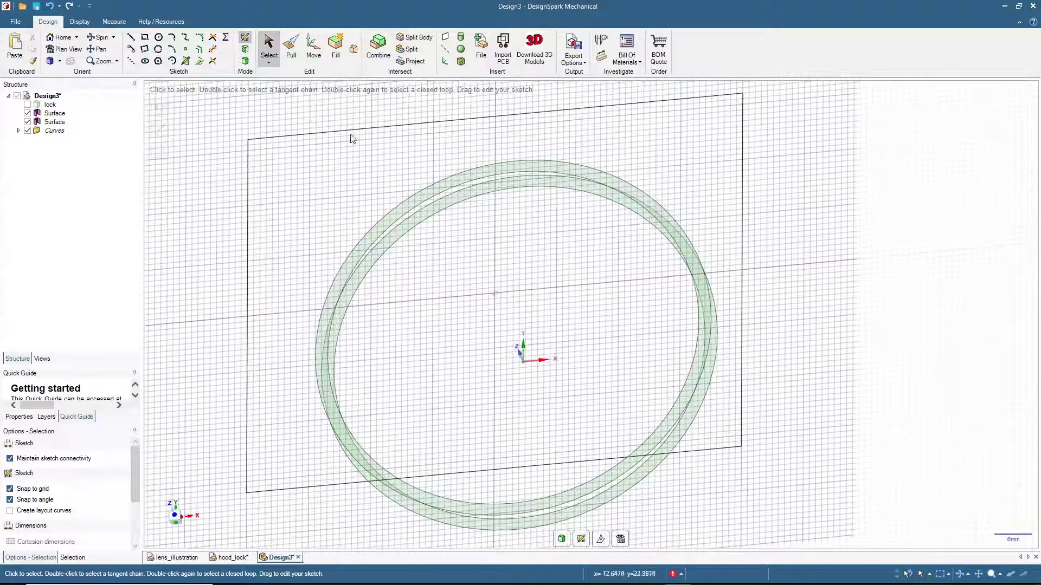
click(249, 62)
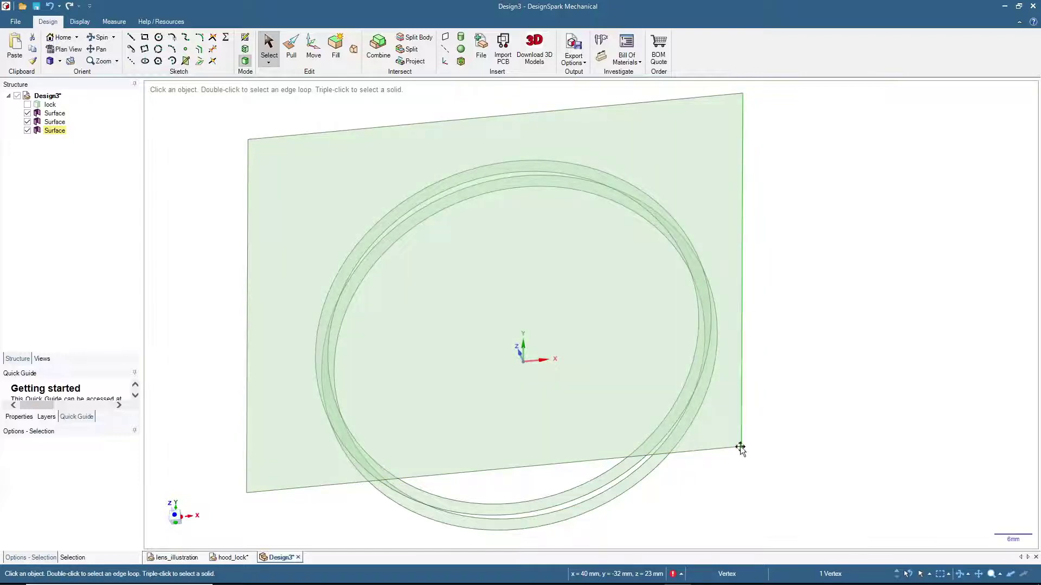
Use Pull to round the surface's bottom and top corners with a 10 mm radius.
click(292, 49)
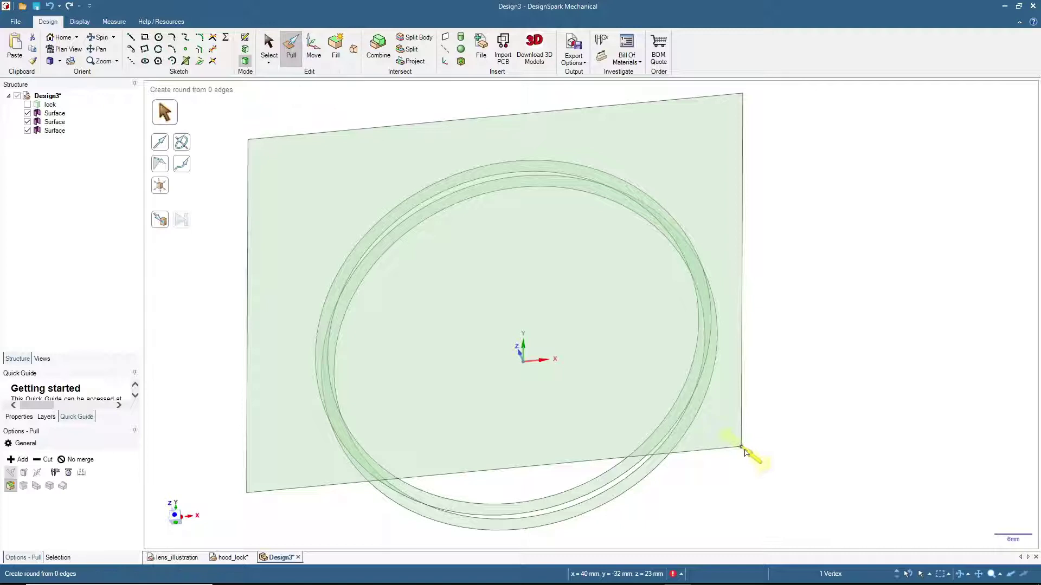
drag(742, 448, 660, 368)
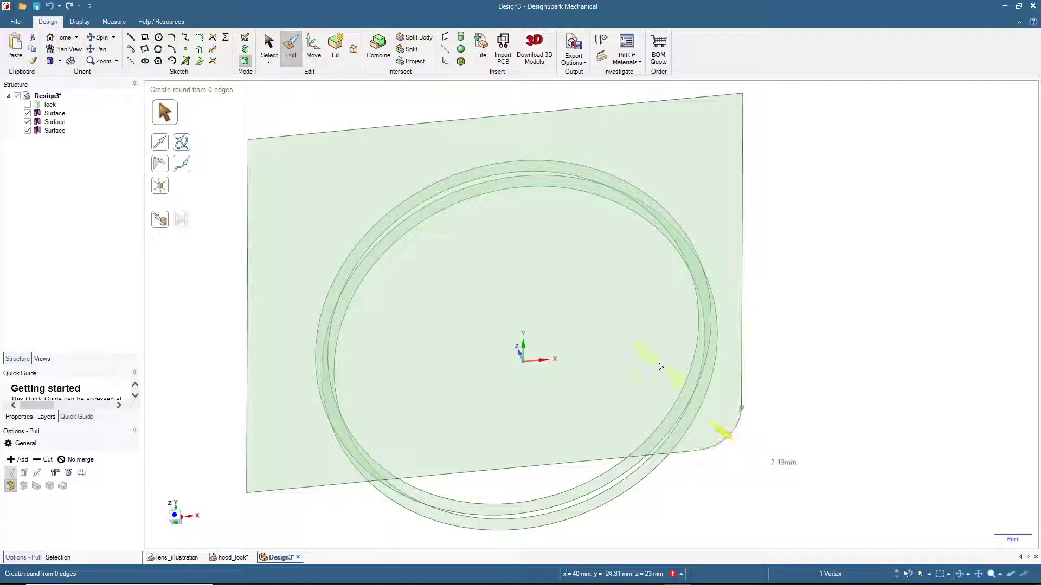
text(10)
key(Return)
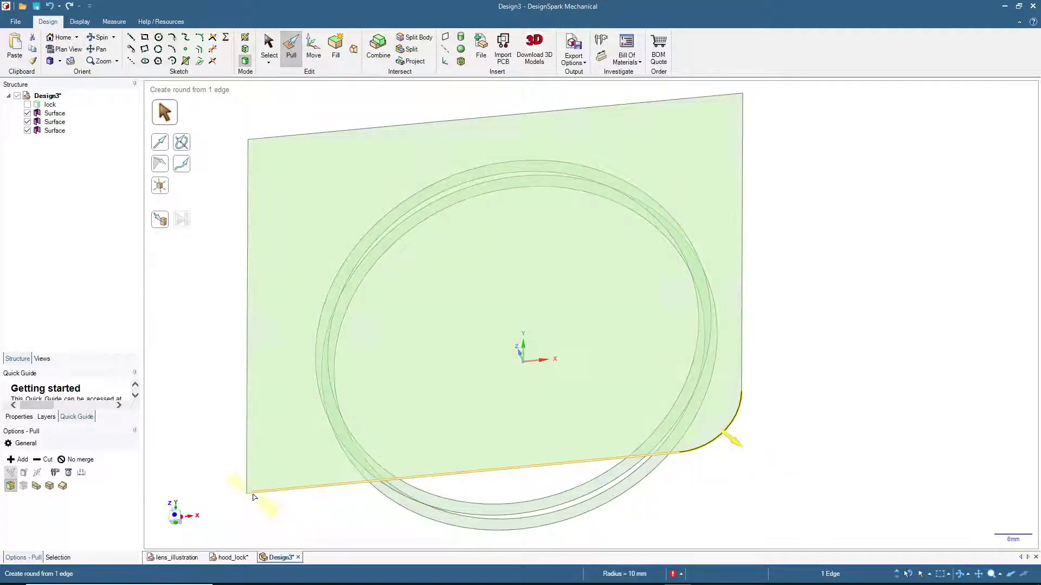
drag(250, 496, 309, 436)
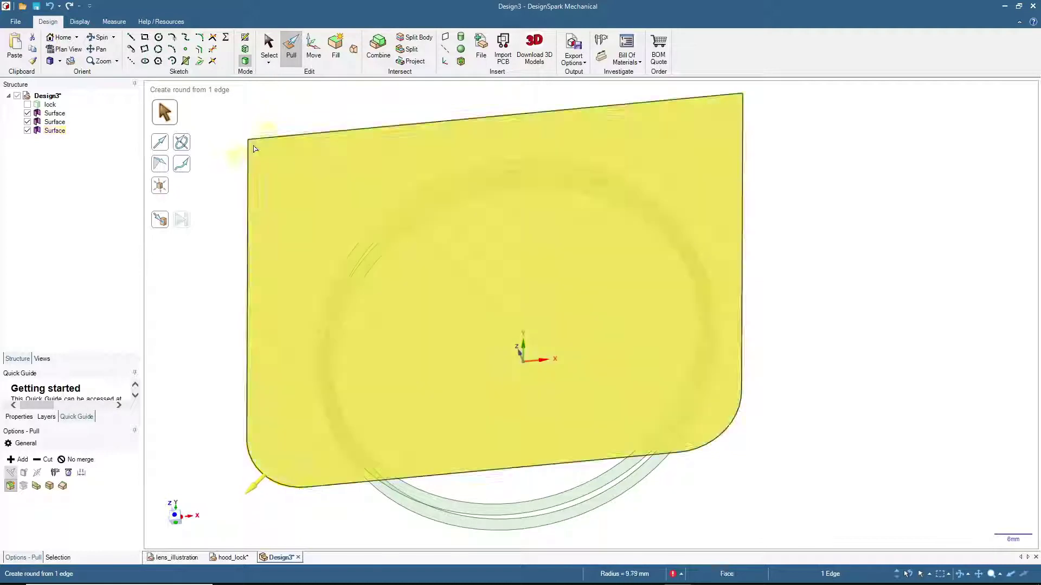
drag(742, 93, 698, 154)
text(10)
key(Return)
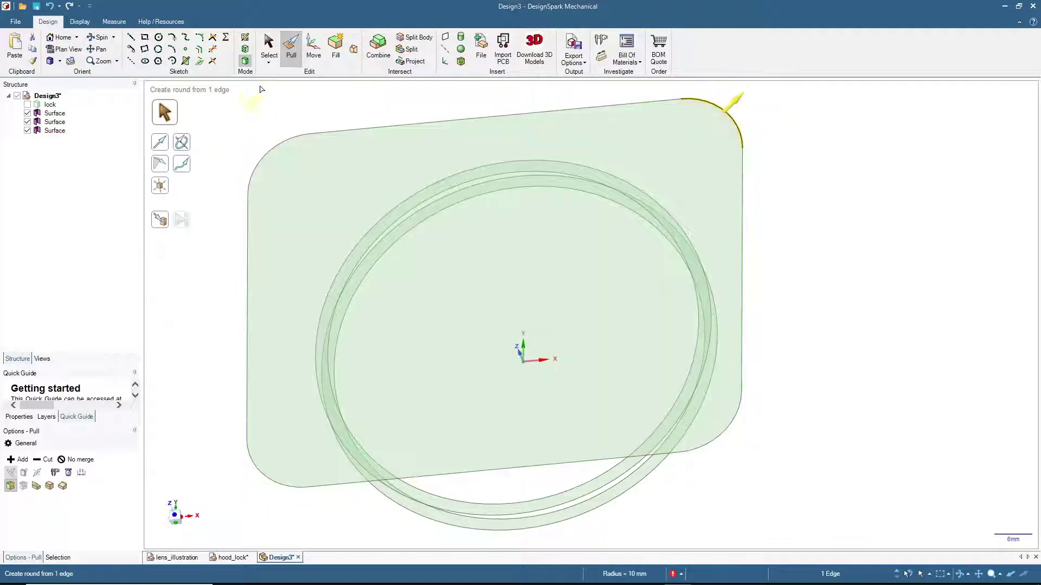
click(266, 45)
middle_drag(259, 123, 233, 174)
click(378, 235)
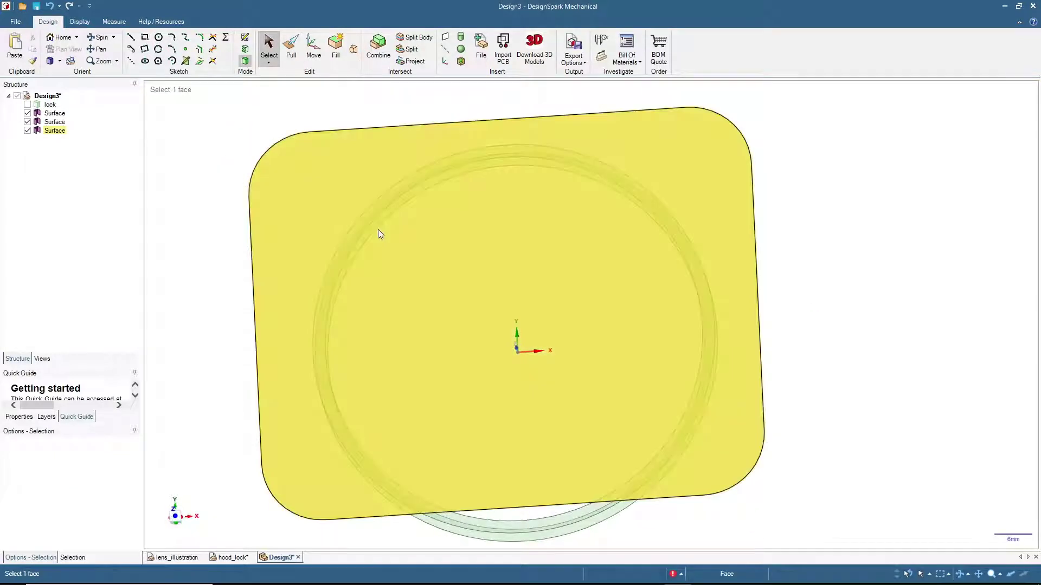
Select the rounded rectangle face's whole boundary loop.
click(379, 229)
middle_drag(223, 302, 262, 341)
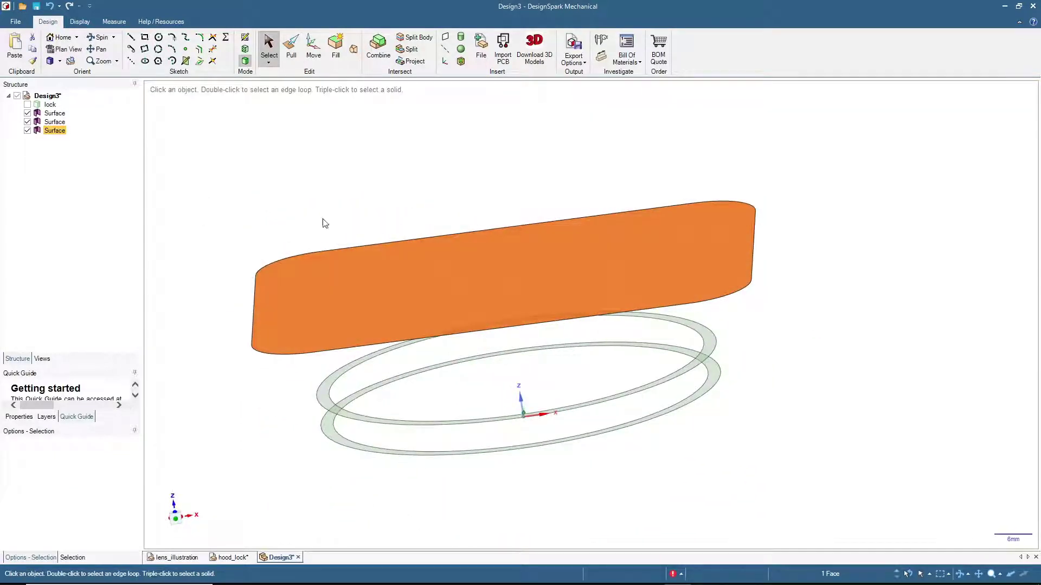
middle_drag(307, 182, 323, 251)
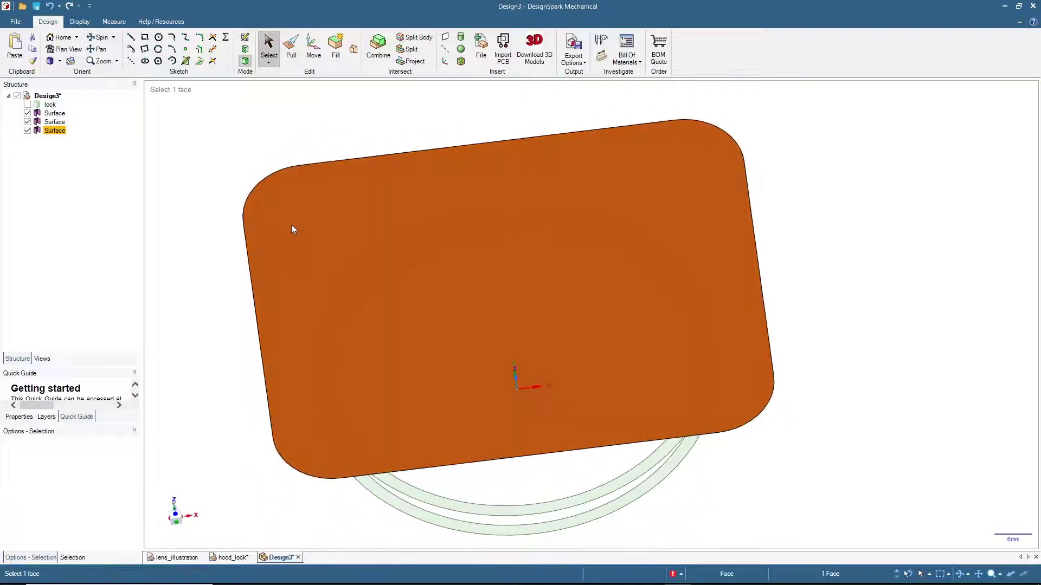
middle_drag(211, 280, 250, 223)
double_click(233, 220)
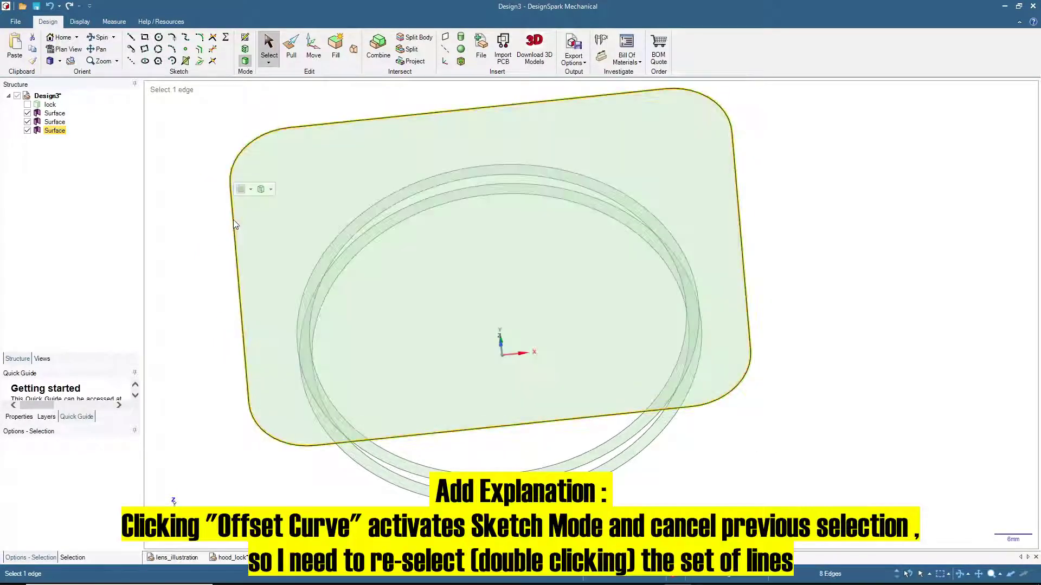
Offset the boundary chain by about 2.21 mm and return to 3D mode.
click(199, 50)
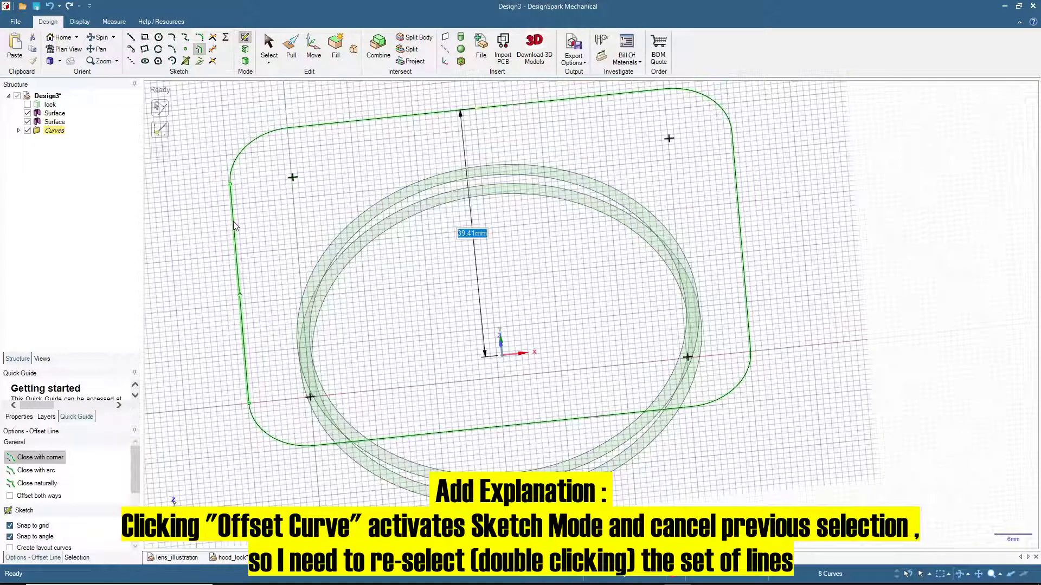
double_click(235, 227)
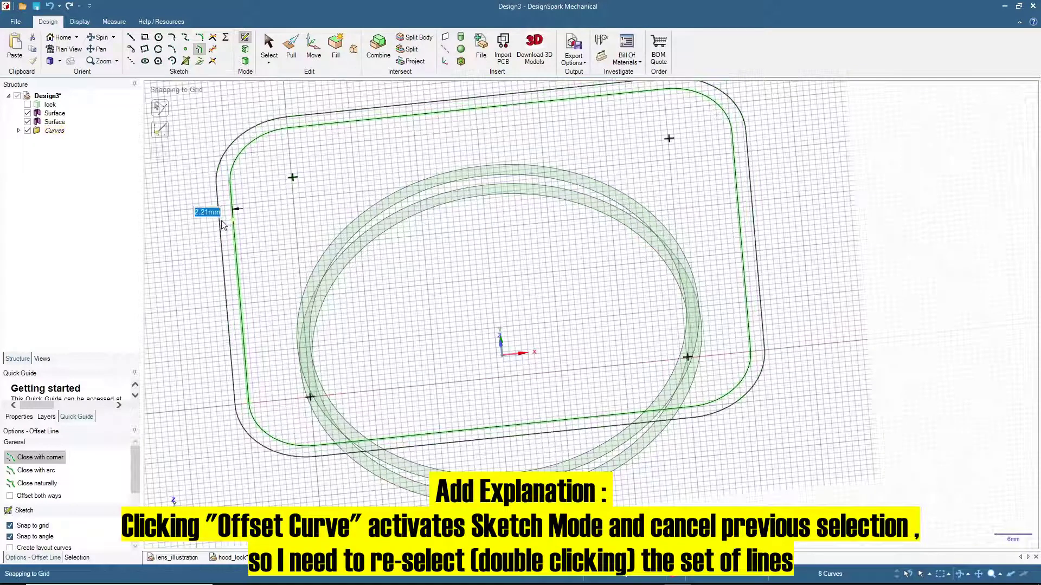
click(222, 250)
click(265, 51)
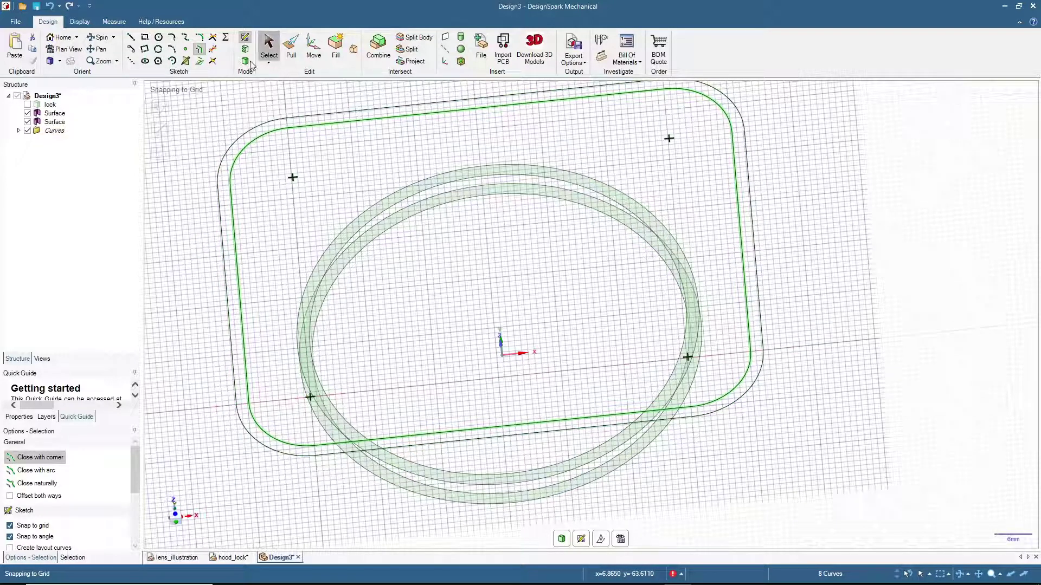
click(245, 60)
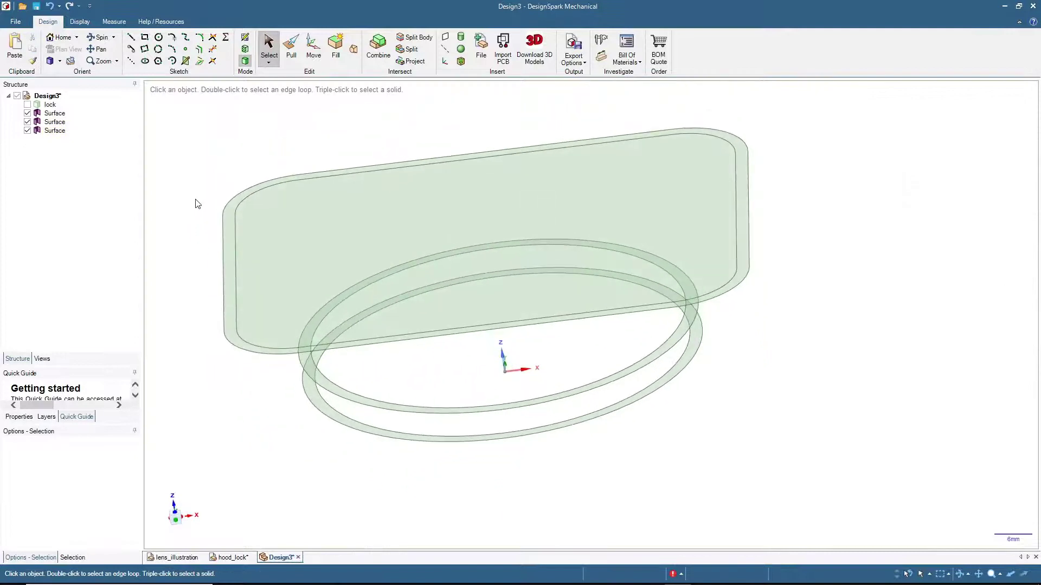
Delete the inner rounded face to leave a thin rim, then copy and paste the rim.
click(302, 239)
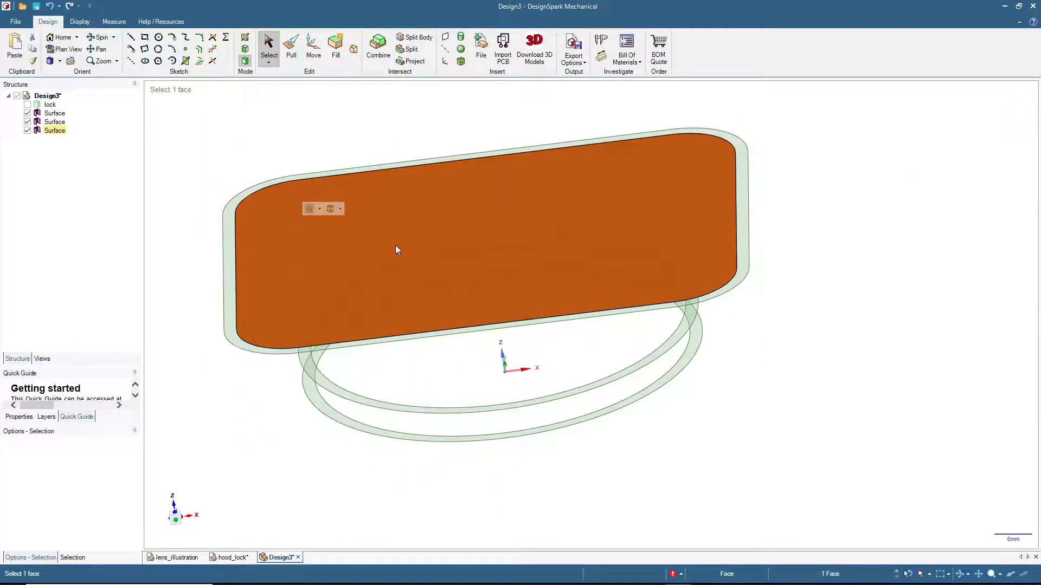
key(Delete)
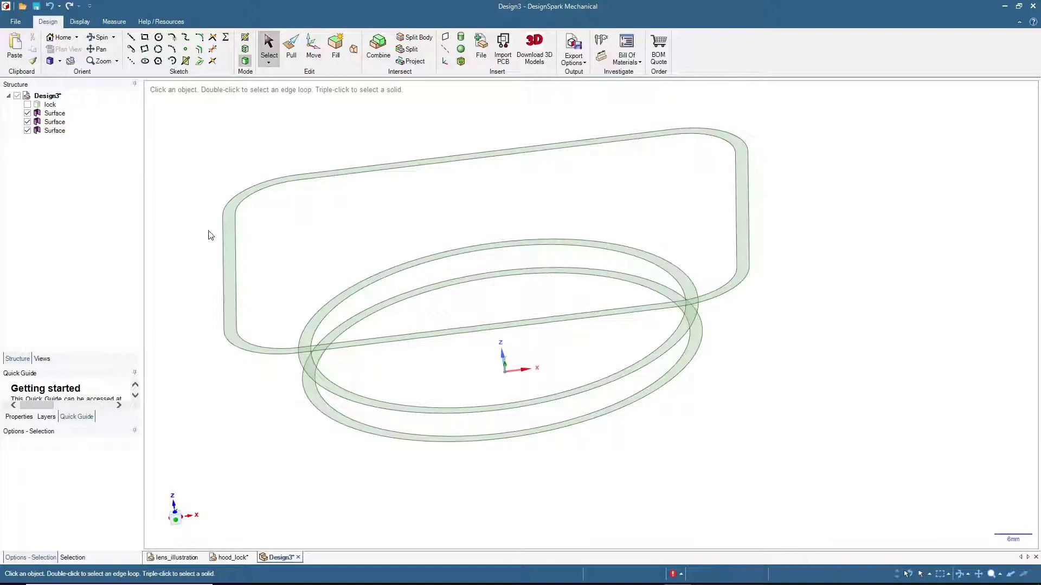
click(230, 239)
mouse_move(183, 240)
middle_down()
mouse_move(157, 318)
mouse_move(149, 270)
mouse_move(166, 206)
middle_up()
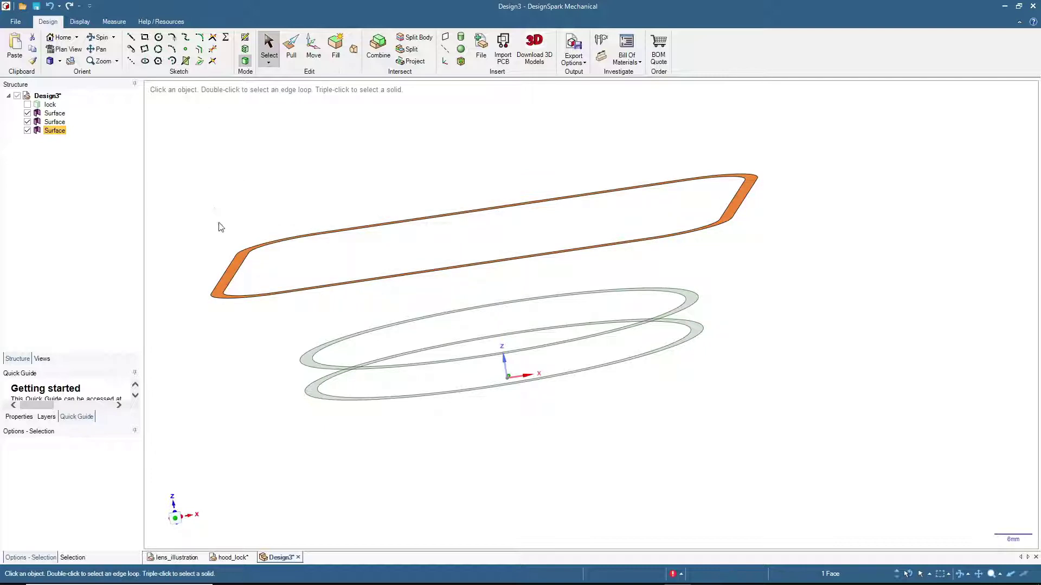
middle_drag(210, 233, 195, 271)
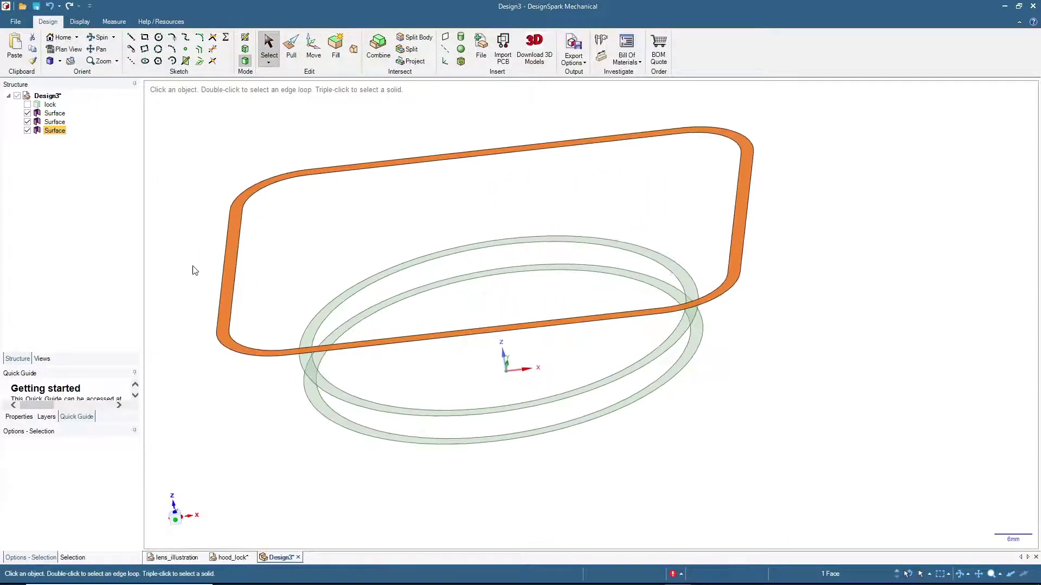
key(ctrl)
key(ctrl+v)
Paste a duplicate of the rounded rim and lift the copy above the original.
key(m)
drag(477, 207, 471, 181)
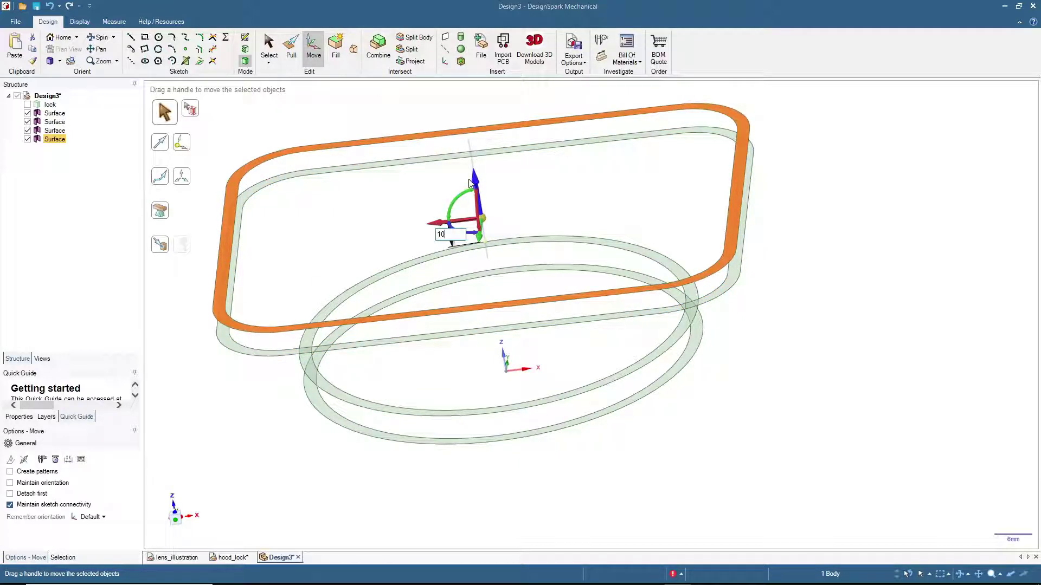
click(839, 258)
middle_drag(838, 258, 875, 245)
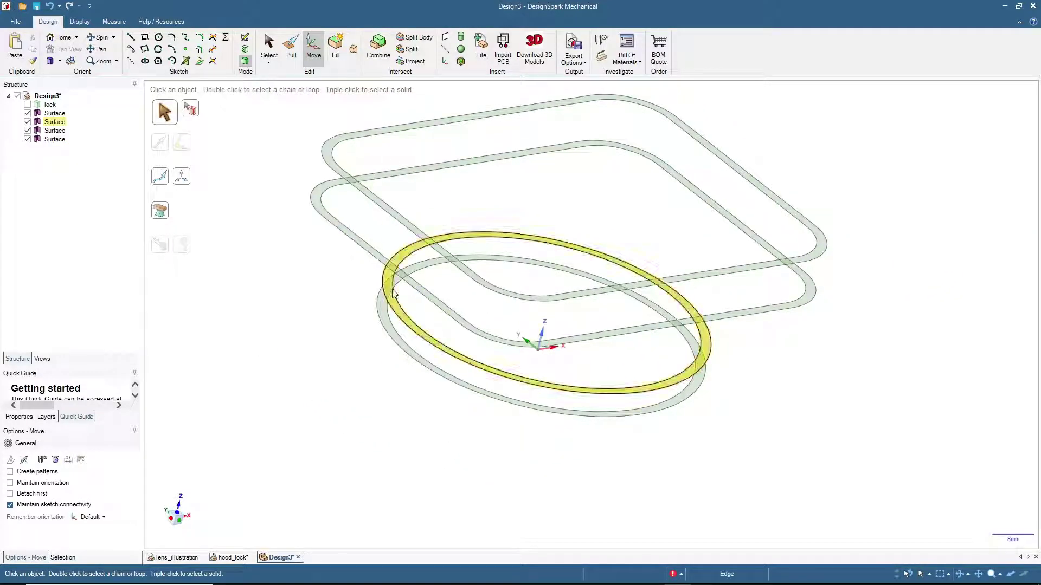
Select the lower elliptical ring together with the second rounded-rectangle ring.
click(387, 322)
middle_drag(387, 322, 255, 287)
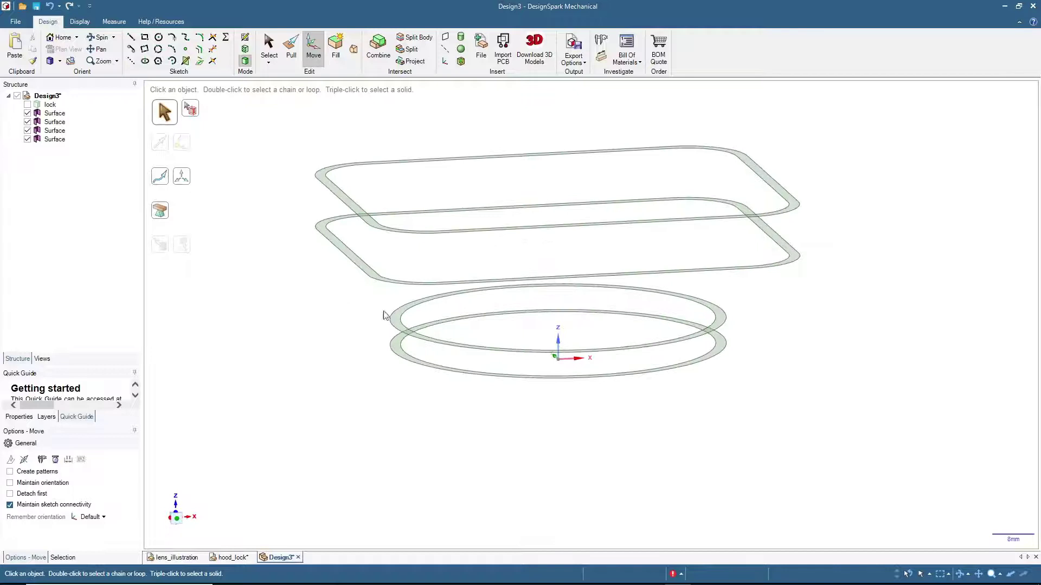
click(395, 322)
click(395, 322)
middle_drag(371, 336, 315, 330)
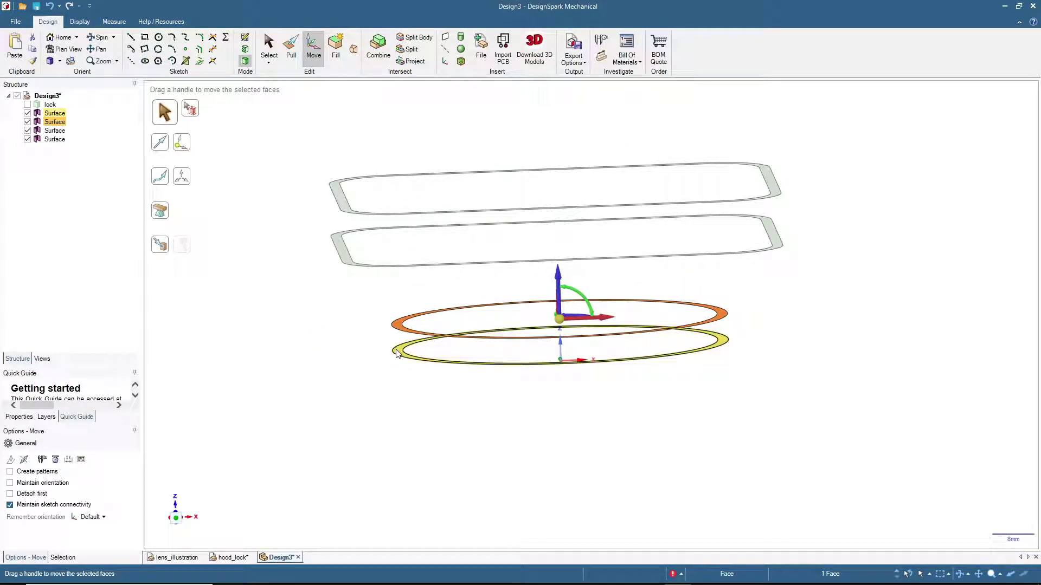
ctrl+click(344, 247)
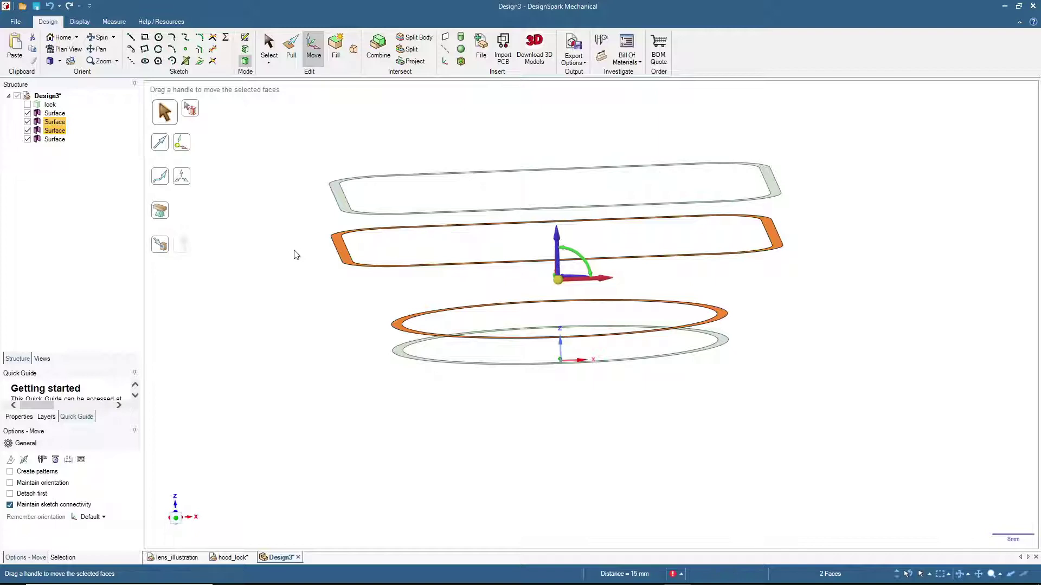
middle_drag(295, 255, 305, 266)
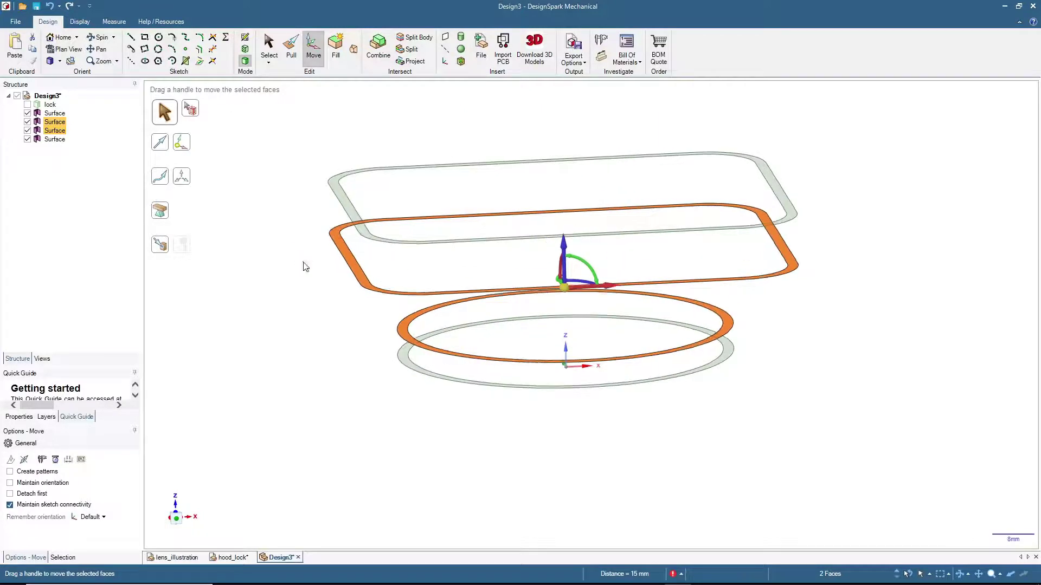
Blend the selected rounded-rectangle and circular rings into a tapered, funnel-shaped solid.
click(353, 50)
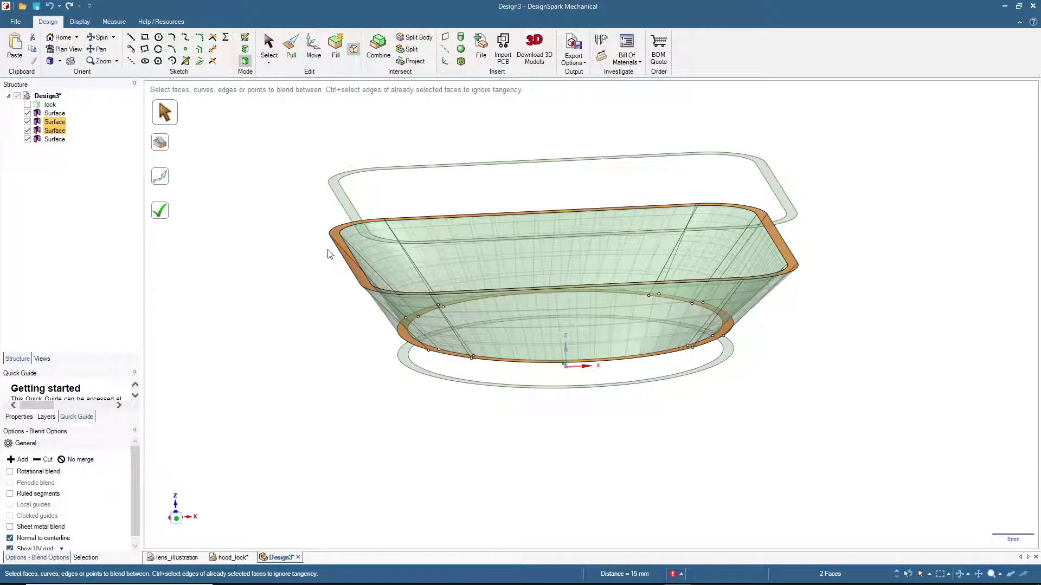
key(Return)
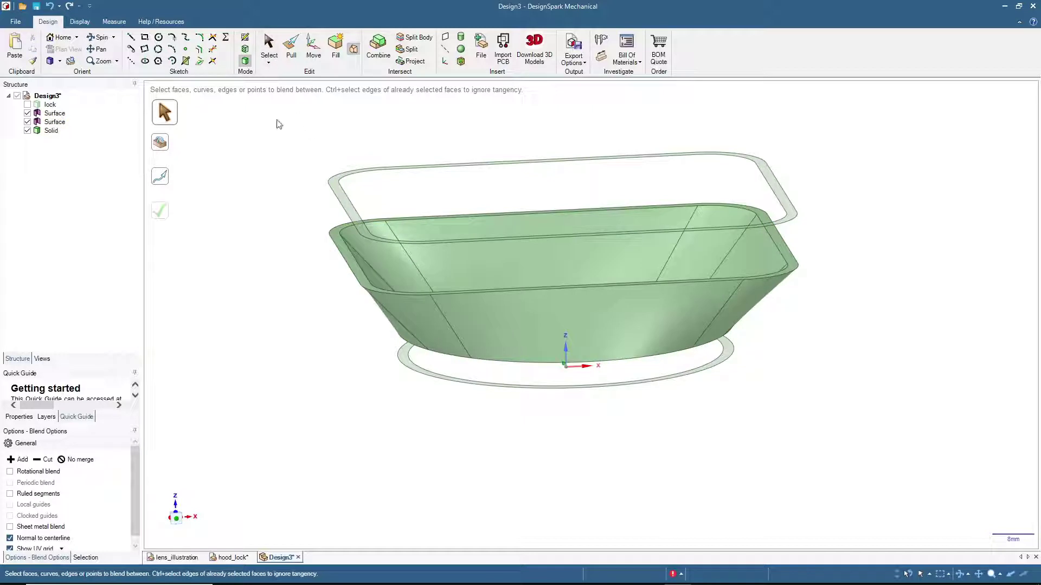
middle_drag(257, 243, 282, 243)
click(344, 199)
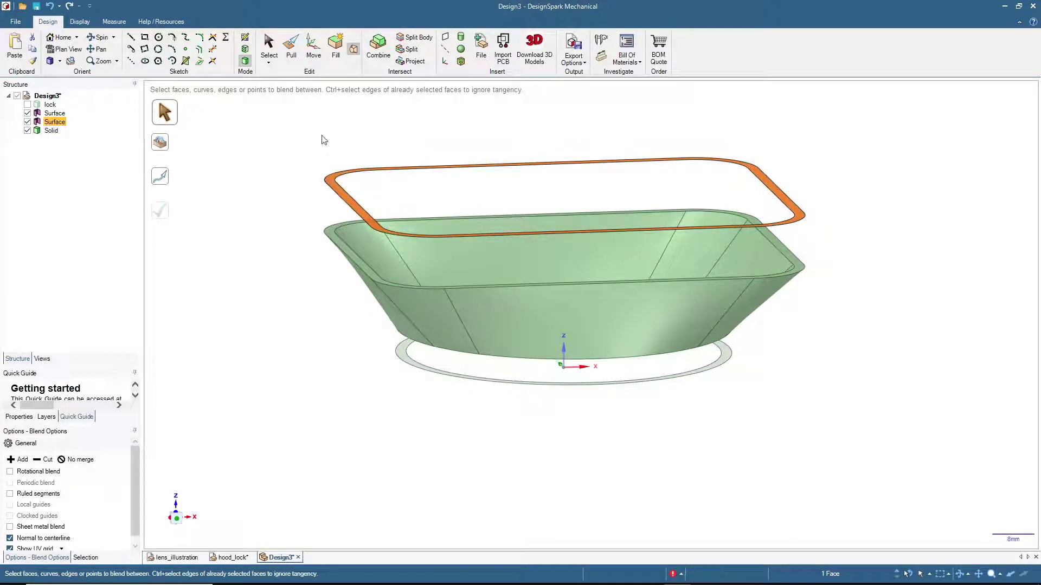
Pull the top rim face 10 mm with Add, merging it into the tapered body.
click(292, 67)
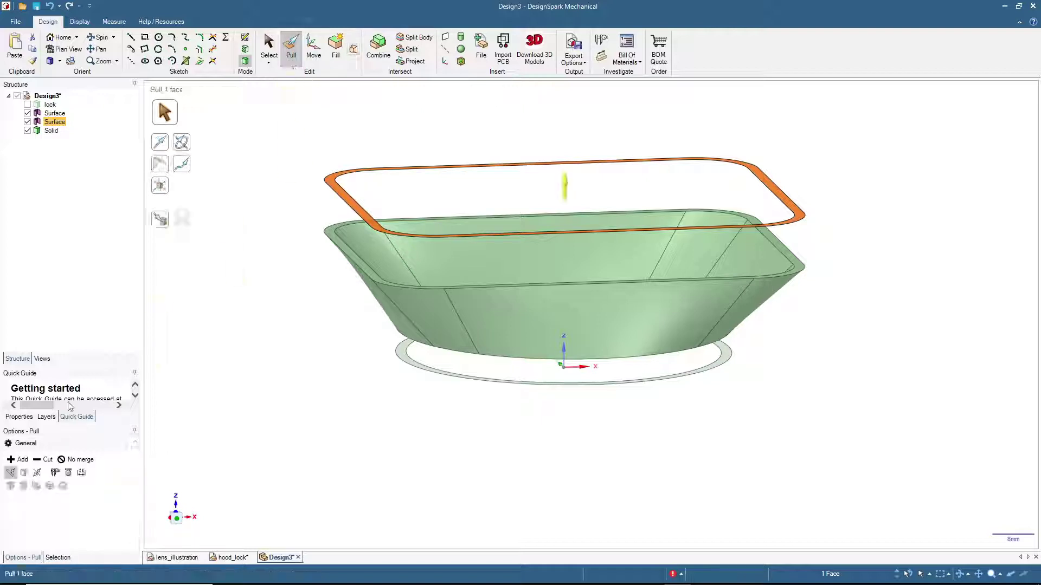
click(16, 460)
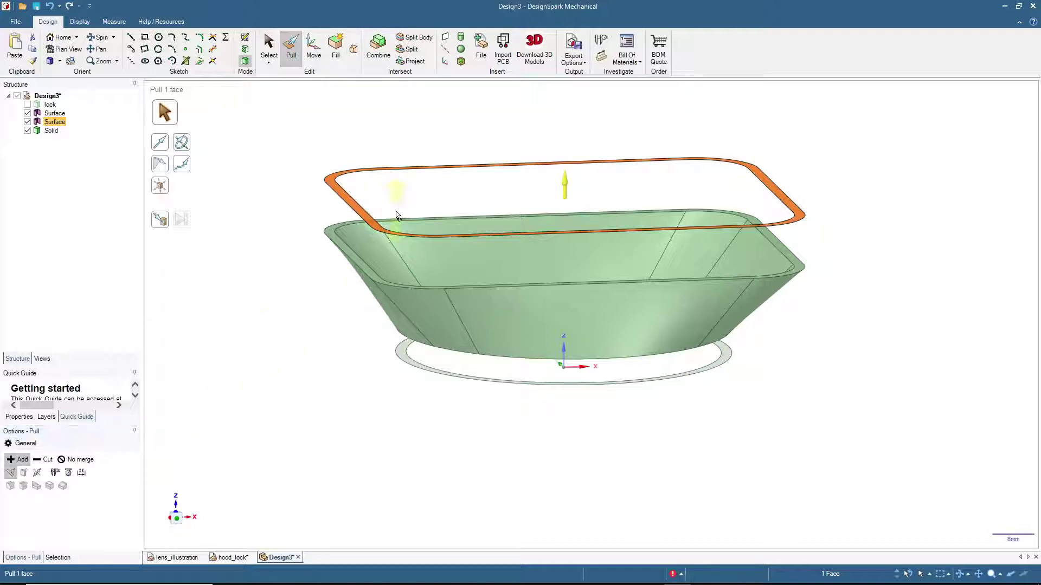
drag(348, 202, 346, 246)
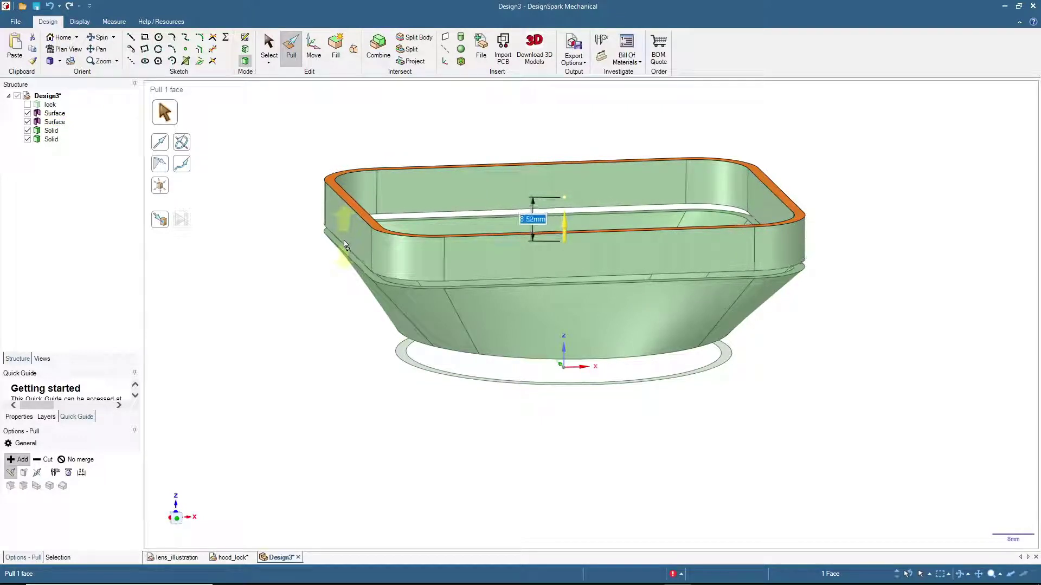
key(Return)
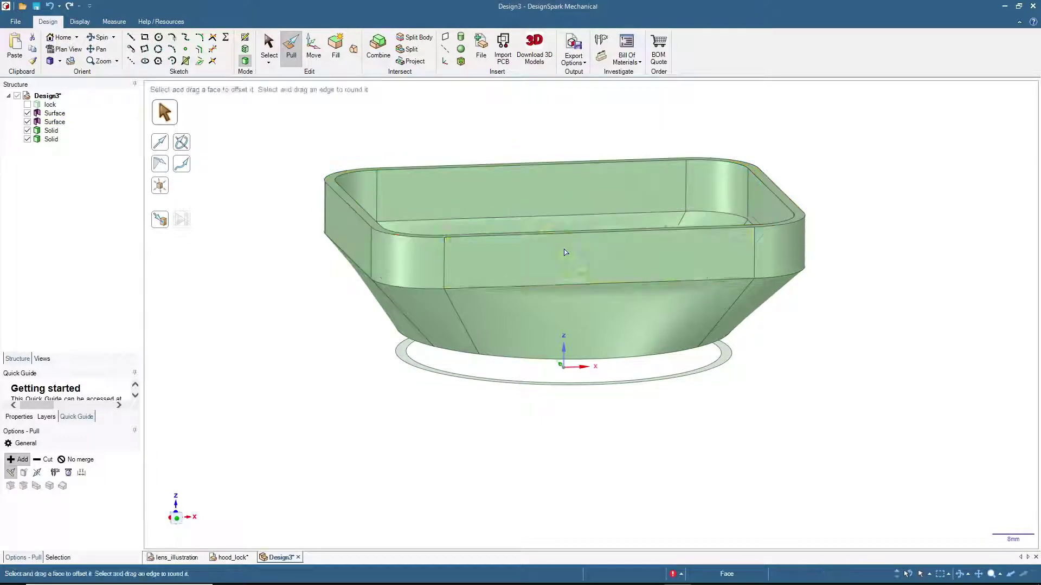
middle_drag(272, 297, 274, 260)
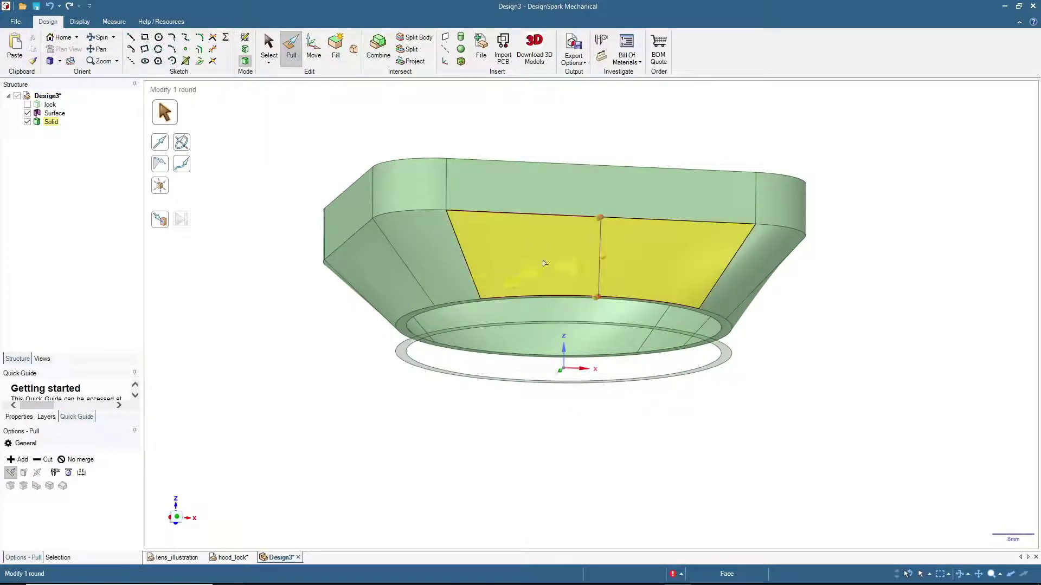
middle_drag(276, 262, 278, 321)
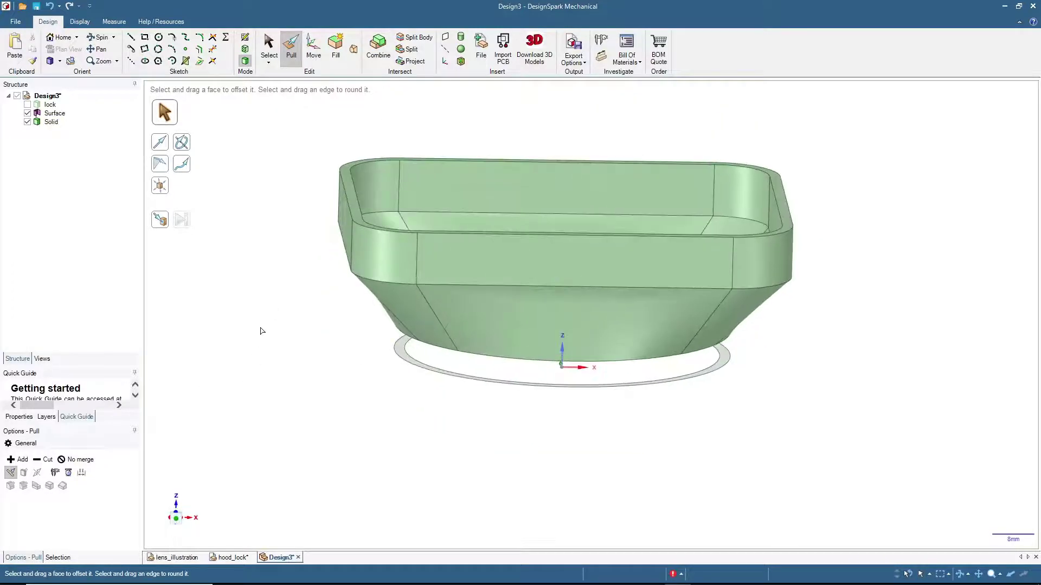
Pull the circular base ring up 5 mm into a collar merged with the hood.
click(399, 355)
drag(401, 354, 404, 340)
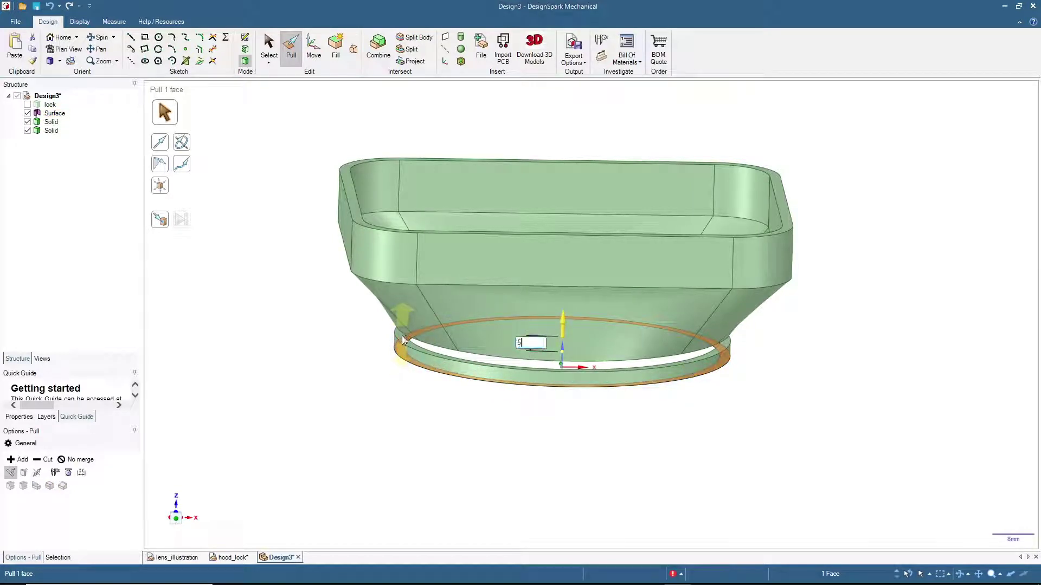
text(5)
key(Return)
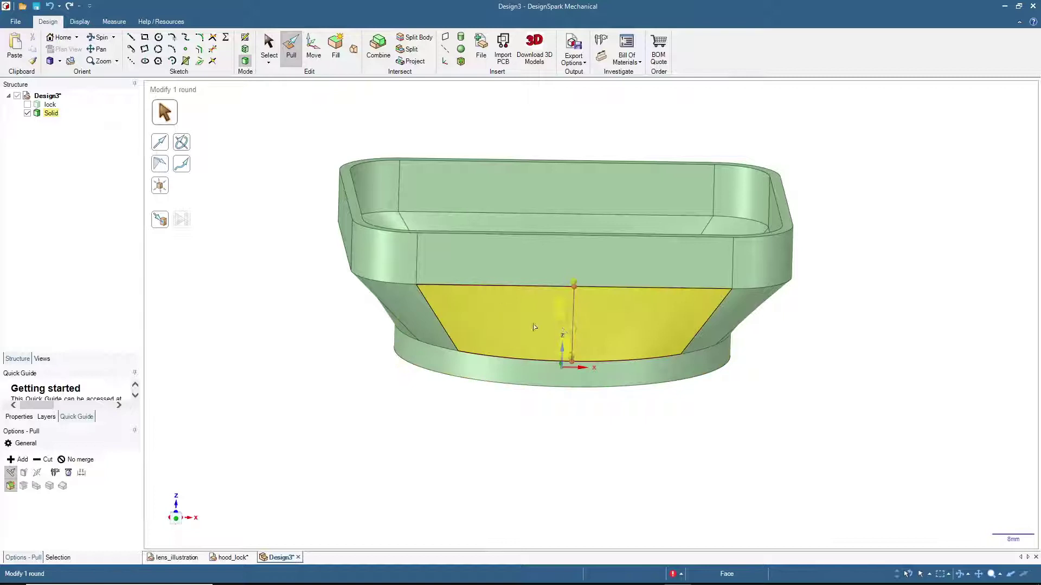
click(269, 49)
middle_drag(260, 318, 239, 450)
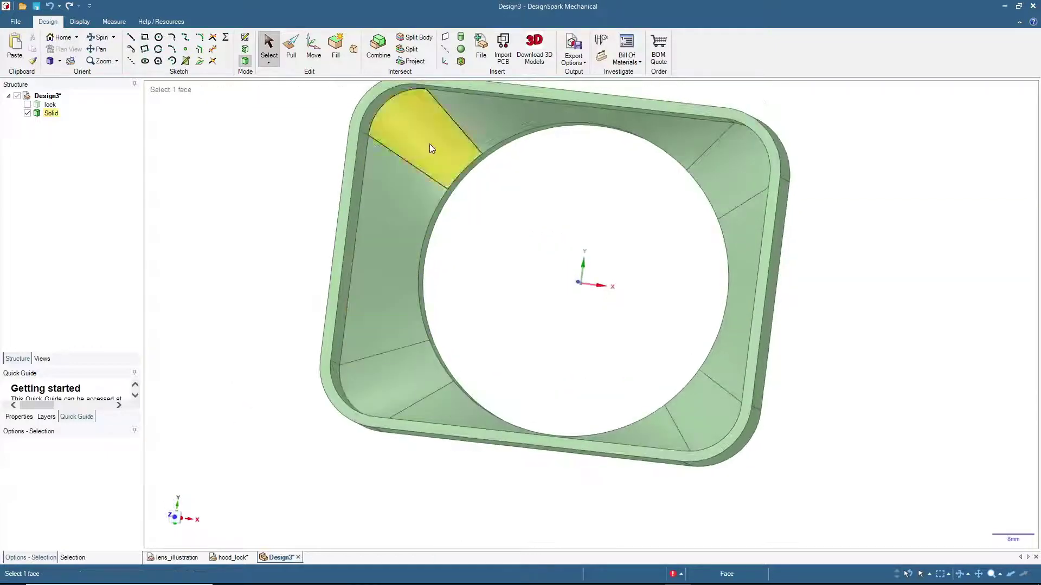
middle_drag(811, 219, 704, 222)
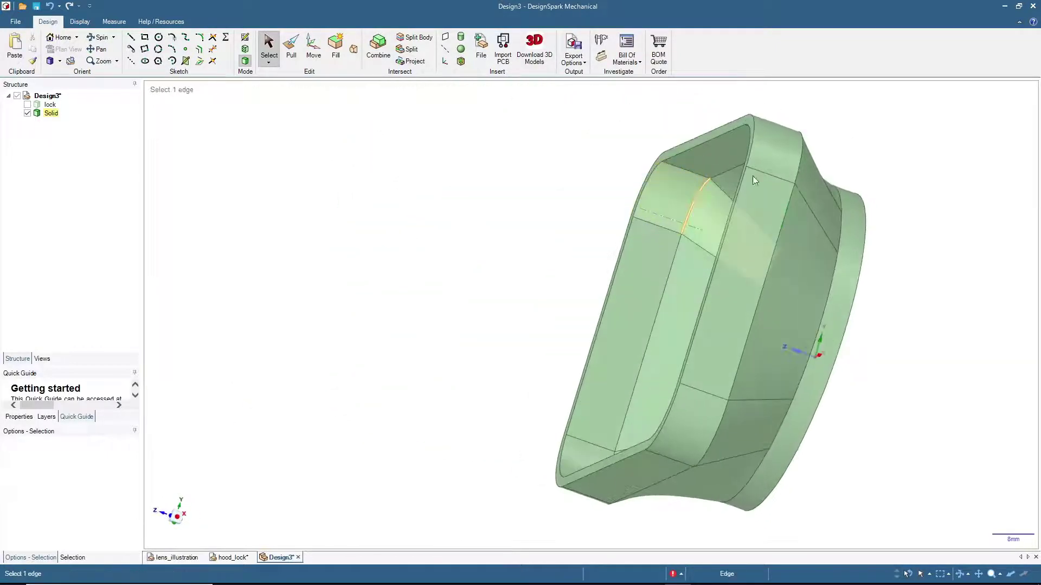
click(27, 104)
middle_drag(434, 320, 318, 282)
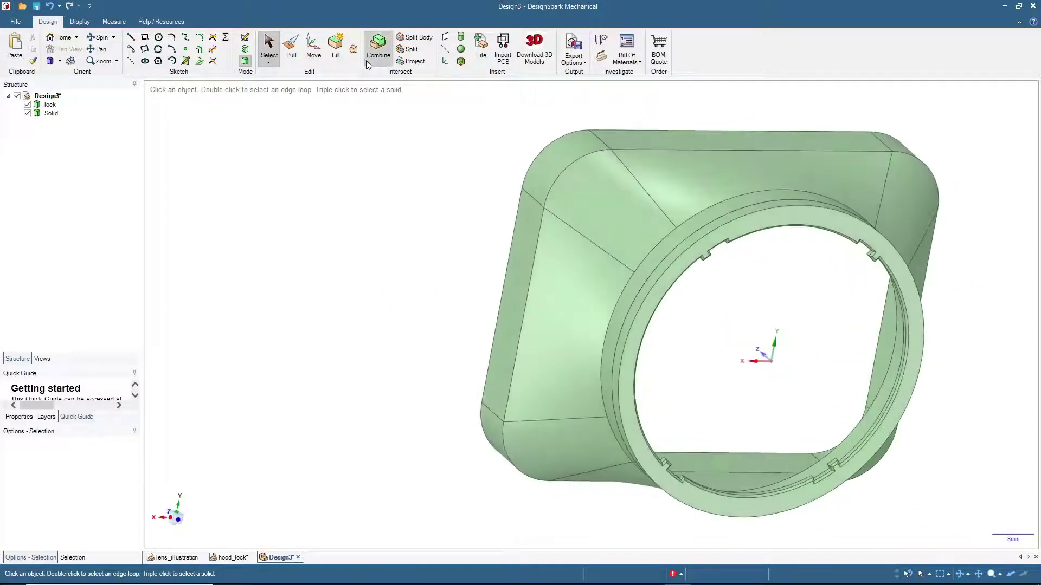
click(27, 104)
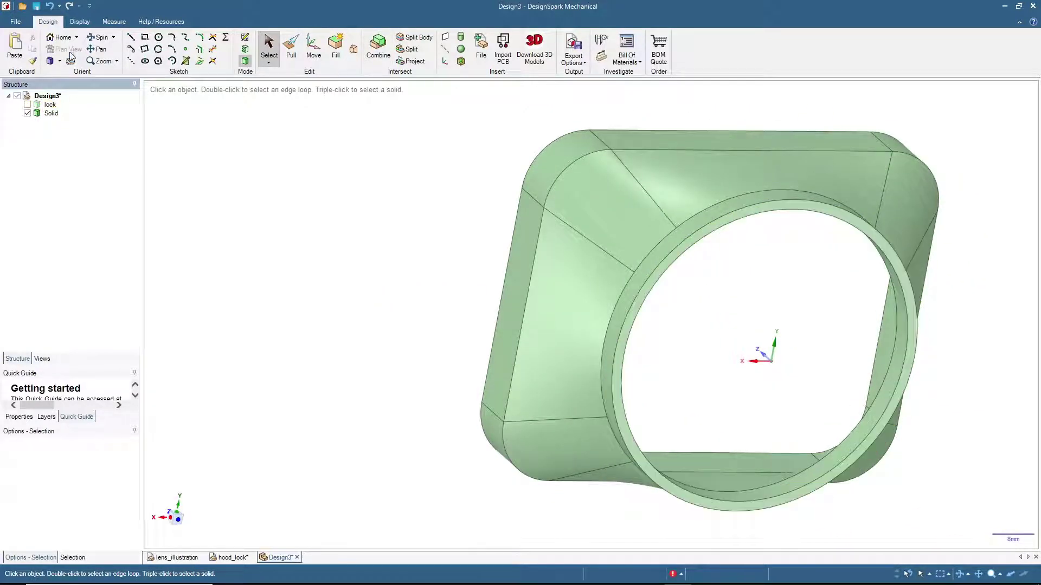
click(61, 37)
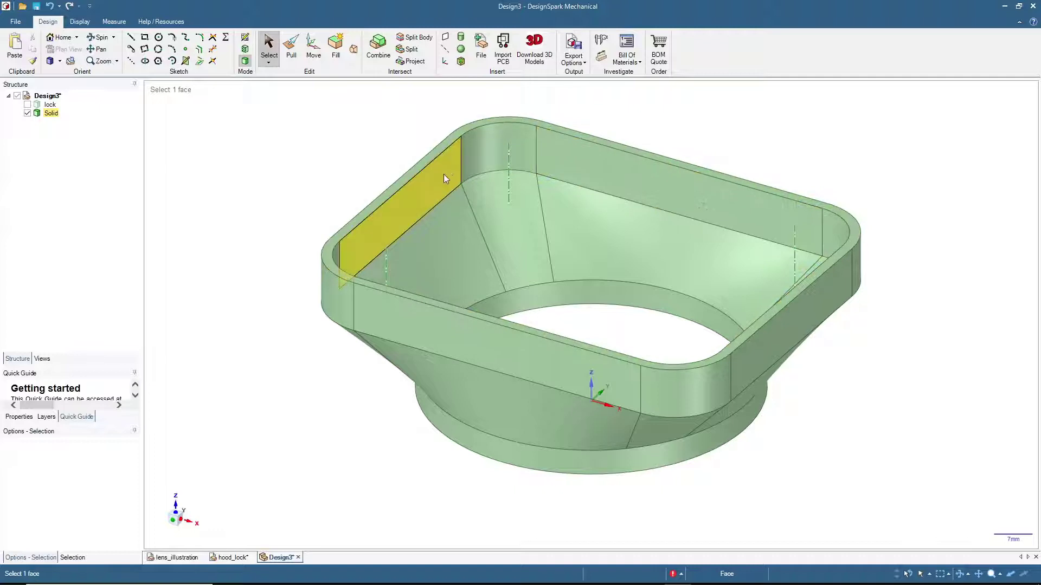
middle_drag(280, 221, 195, 258)
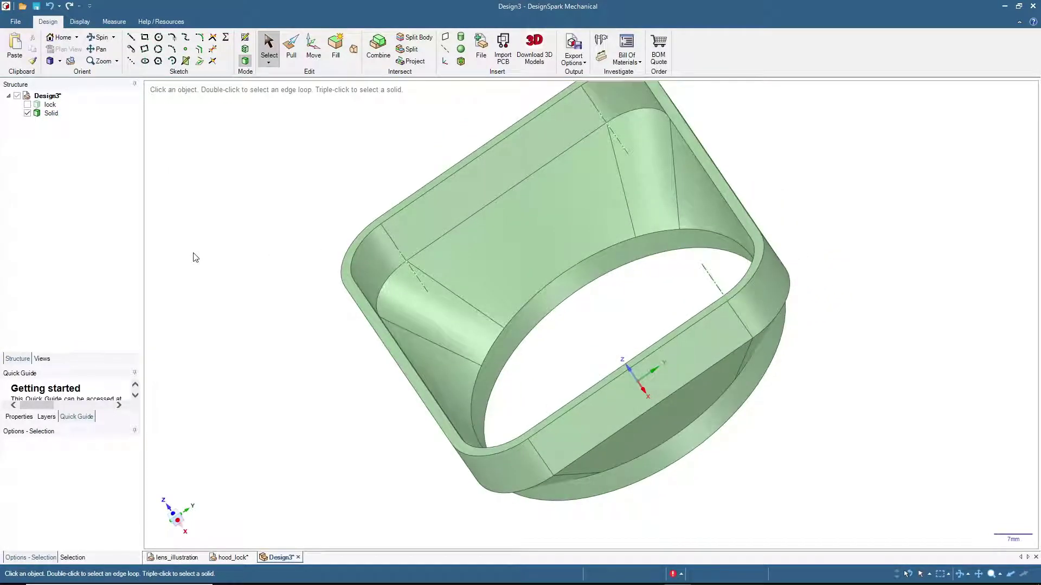
middle_drag(245, 226, 305, 166)
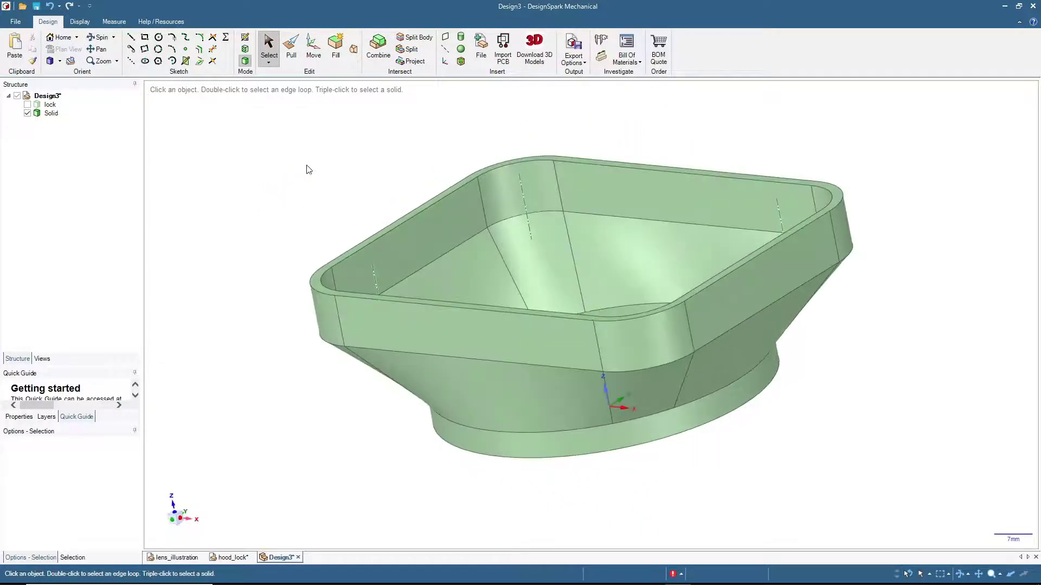
middle_drag(375, 169, 336, 200)
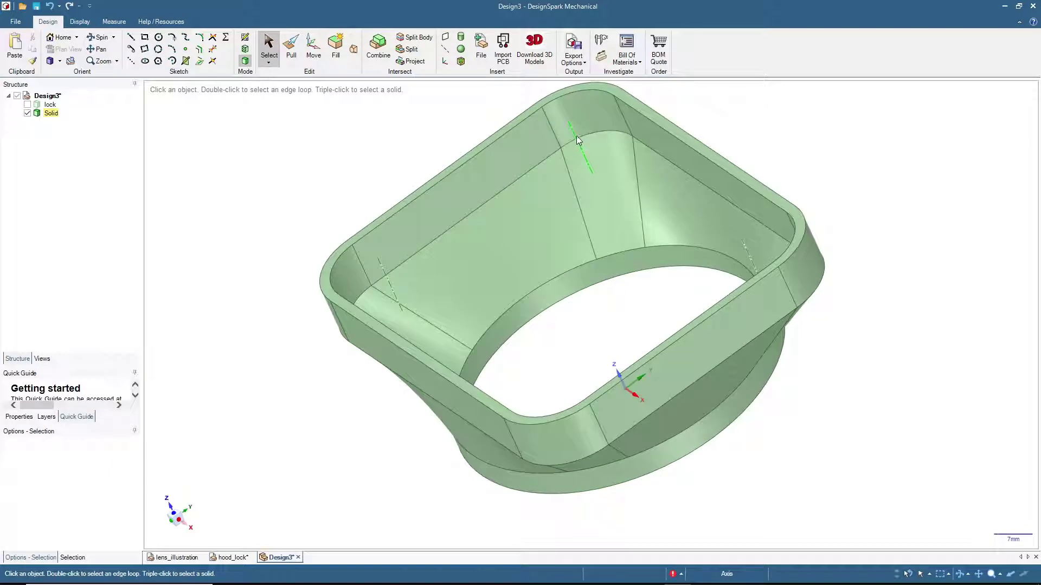
Section the hood and view the cut plane straight-on, zoomed onto the top-right wall.
click(245, 52)
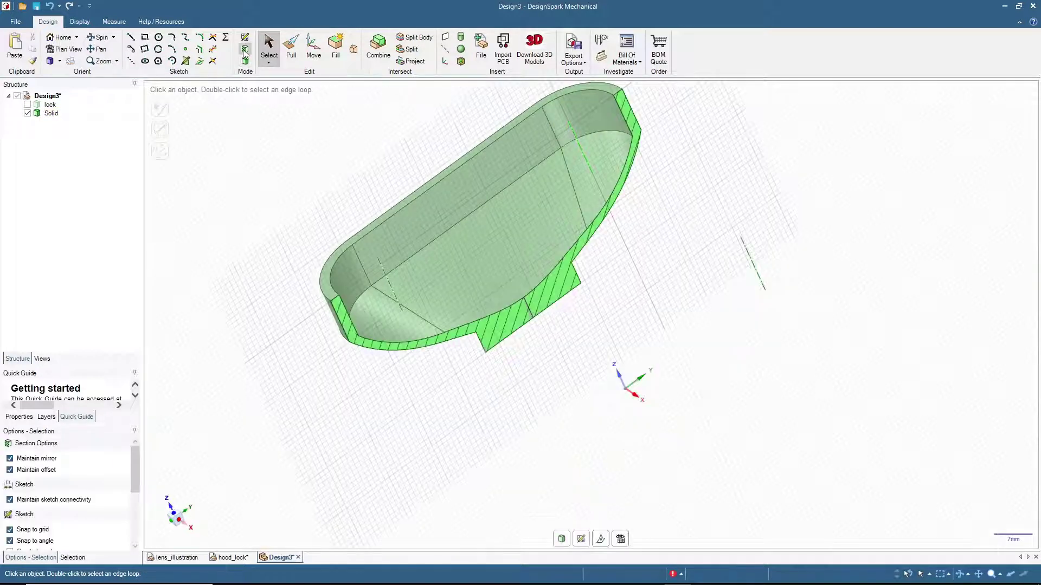
middle_drag(309, 278, 238, 239)
key(v)
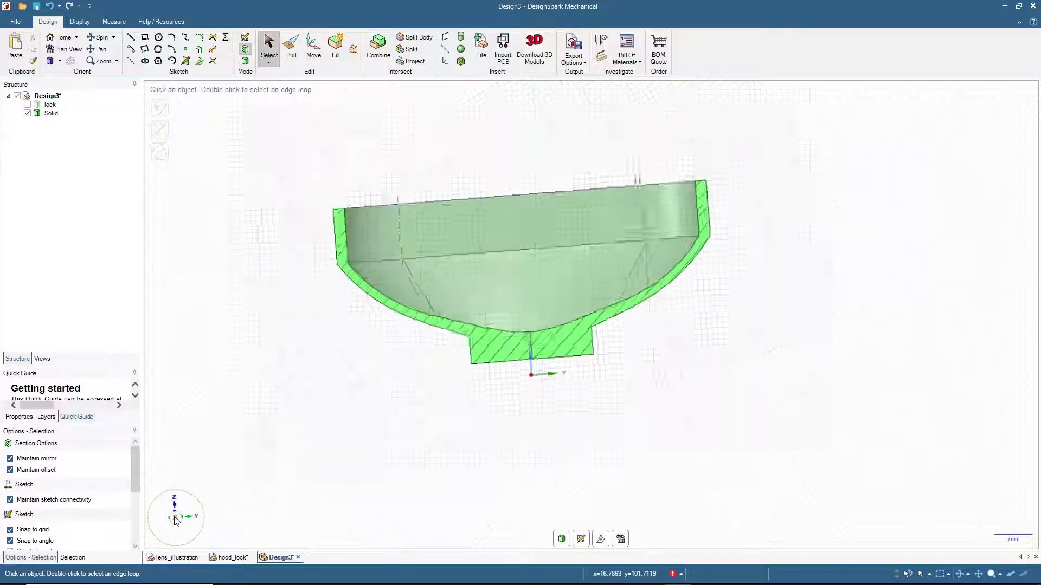
scroll(688, 200, up, 10)
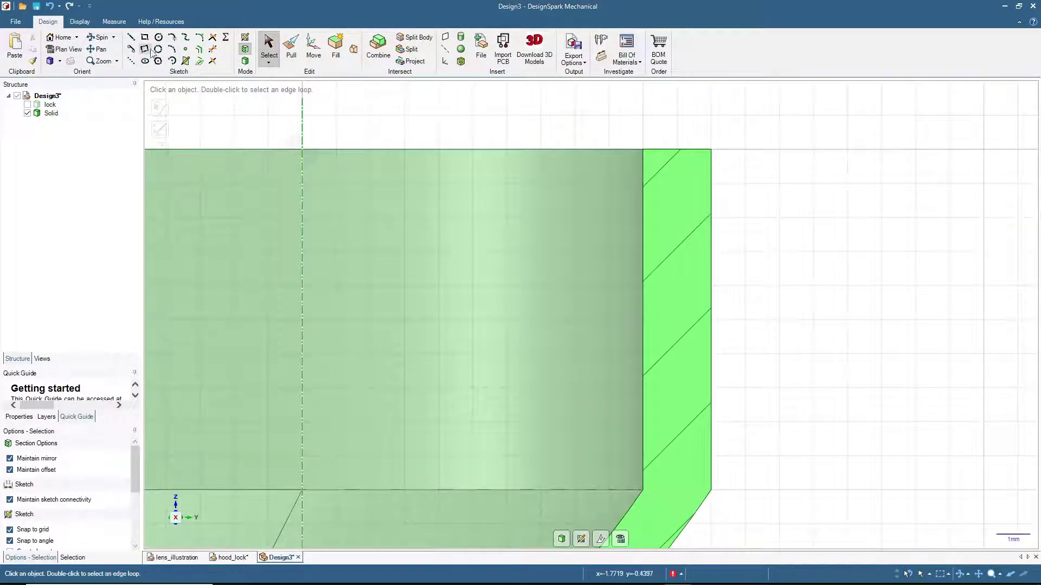
Sketch a sawtooth zigzag of lines down the inner wall from the rim's top corner.
click(131, 37)
click(639, 151)
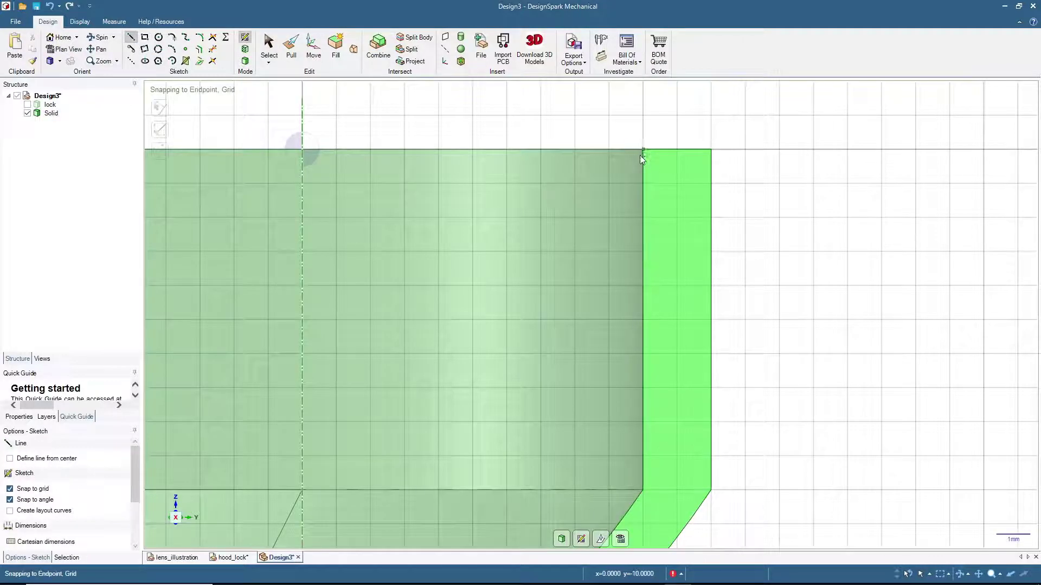
click(609, 183)
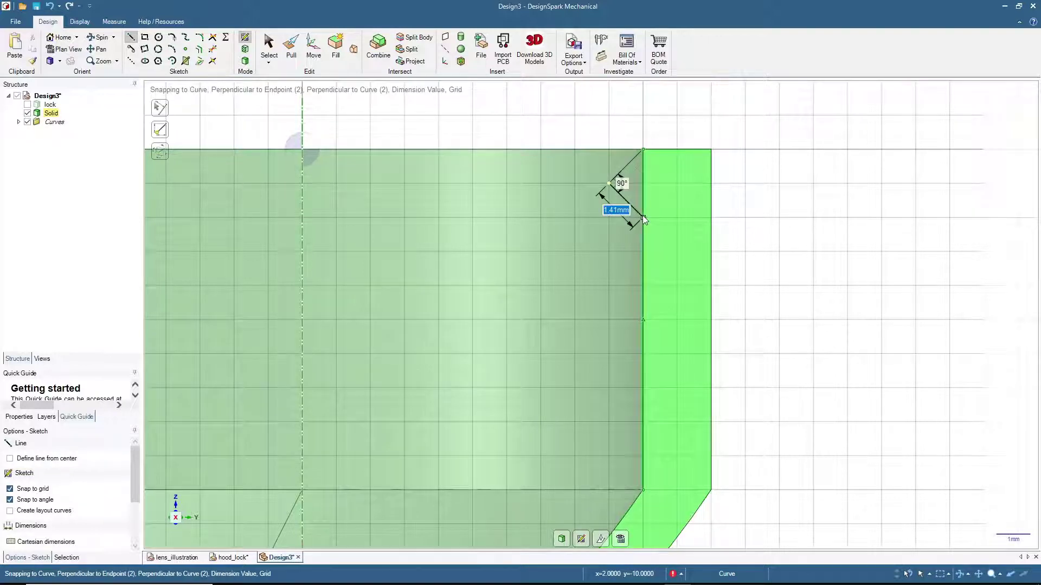
click(642, 217)
click(608, 252)
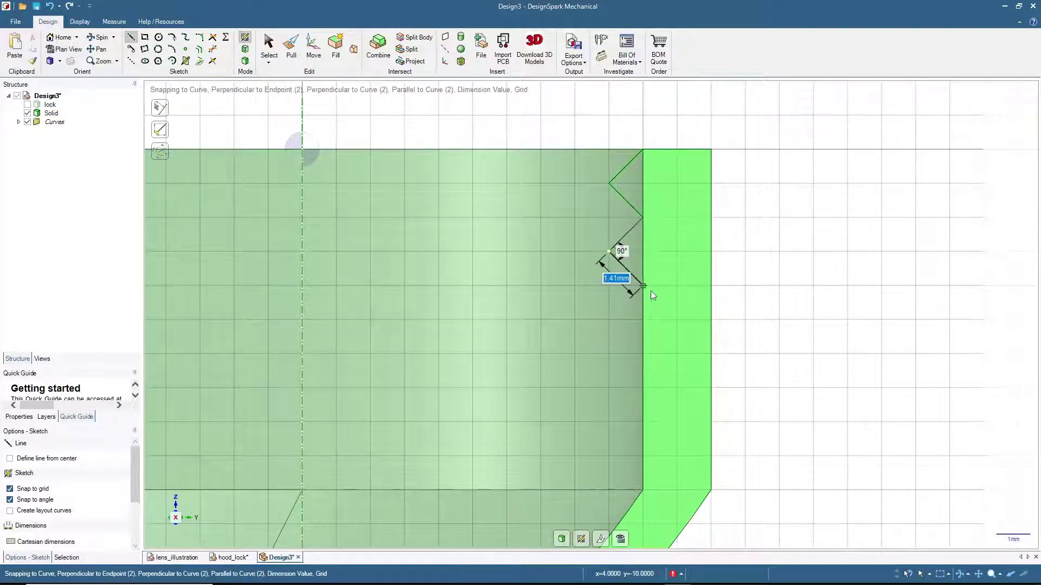
click(643, 286)
click(609, 320)
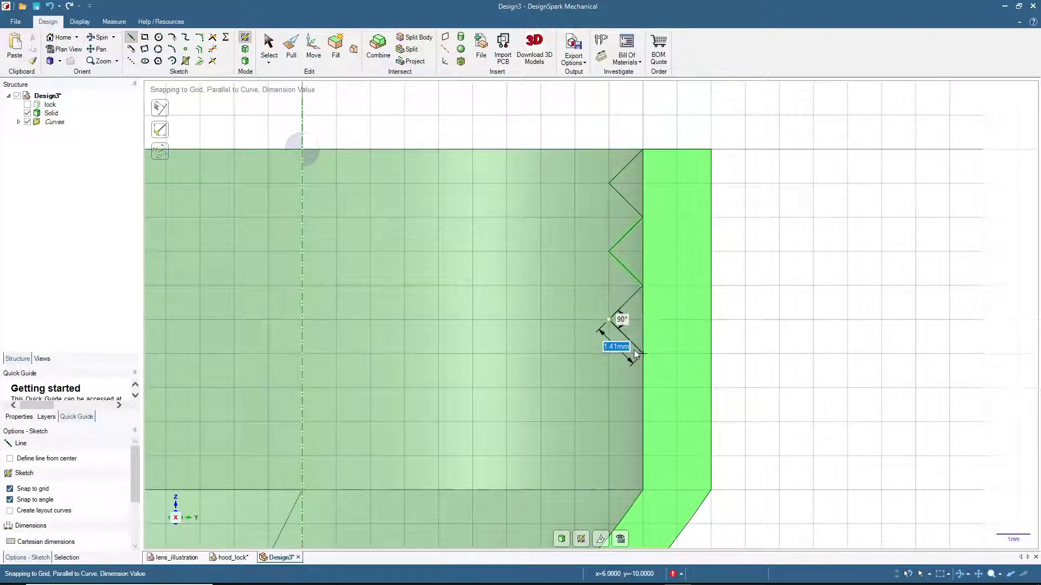
click(642, 354)
click(609, 388)
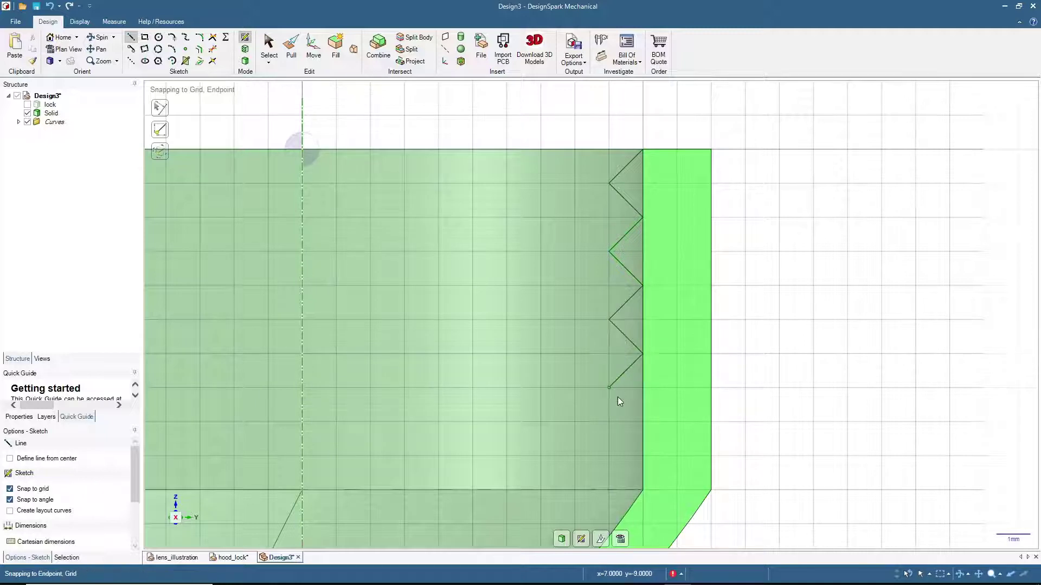
click(642, 422)
click(609, 457)
click(642, 490)
Close the groove profile with bottom and side lines, then hide the Solid body.
click(677, 482)
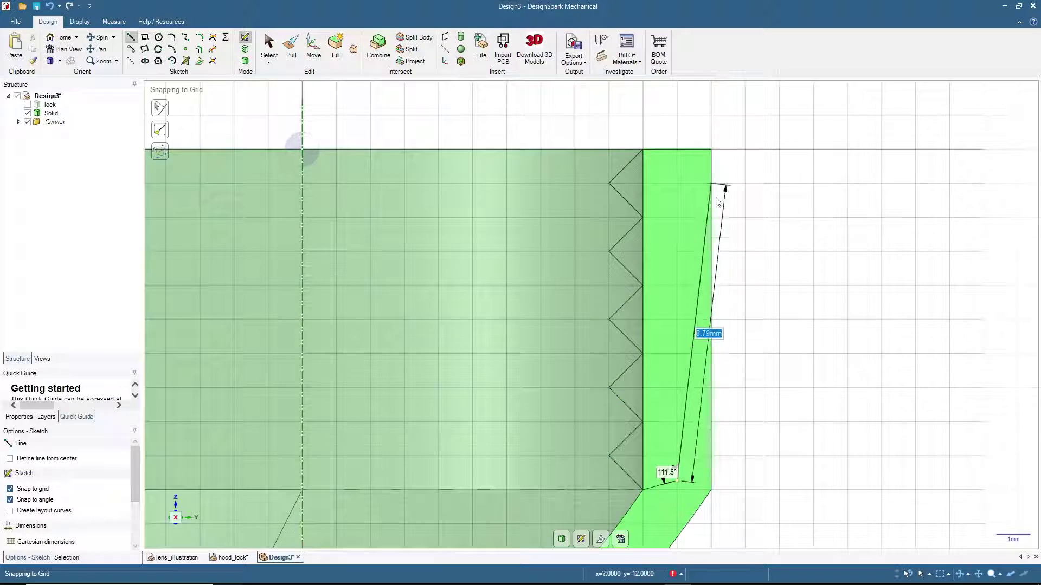
click(677, 149)
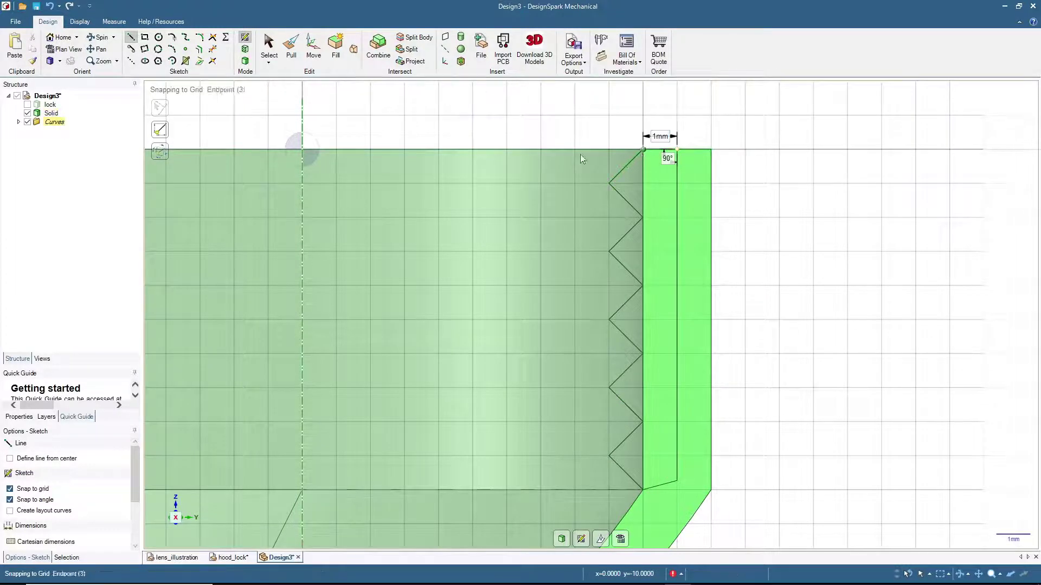
click(269, 44)
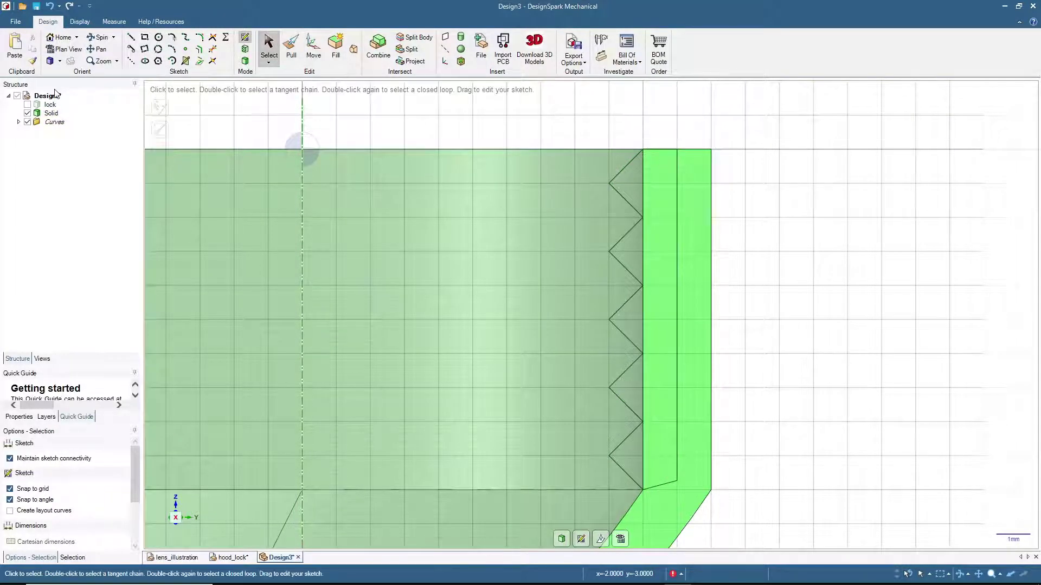
click(27, 112)
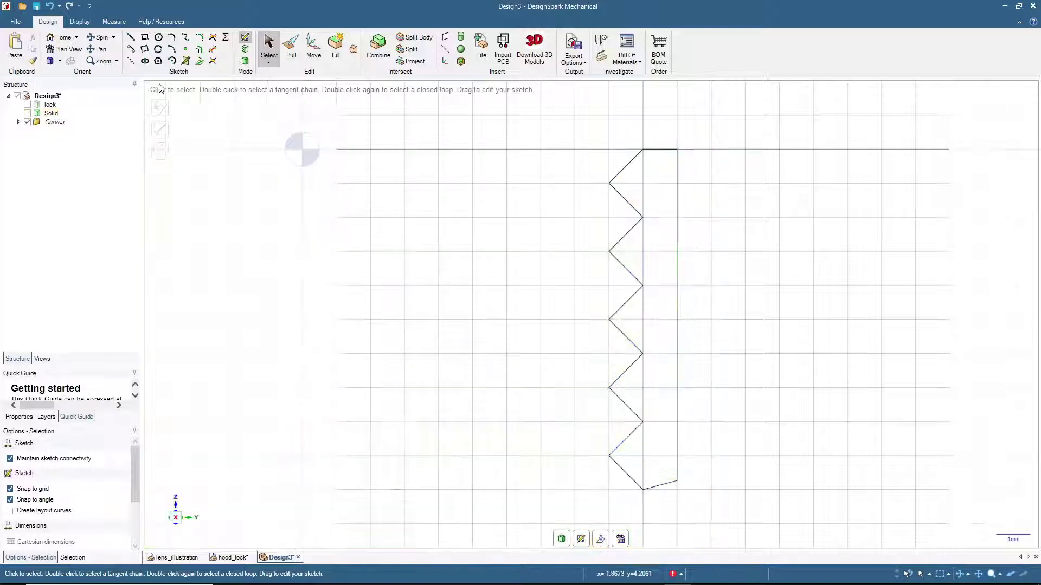
Convert the closed sketch into a 3D surface and select the sawtooth face.
click(246, 61)
scroll(479, 263, down, 3)
mouse_move(479, 263)
middle_down()
mouse_move(411, 228)
mouse_move(433, 269)
middle_up()
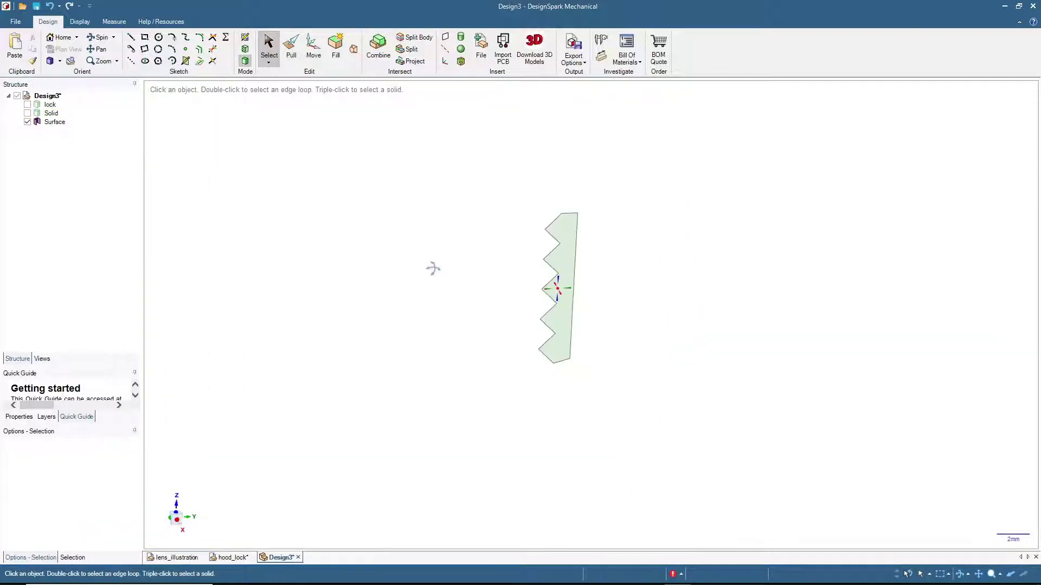
click(562, 232)
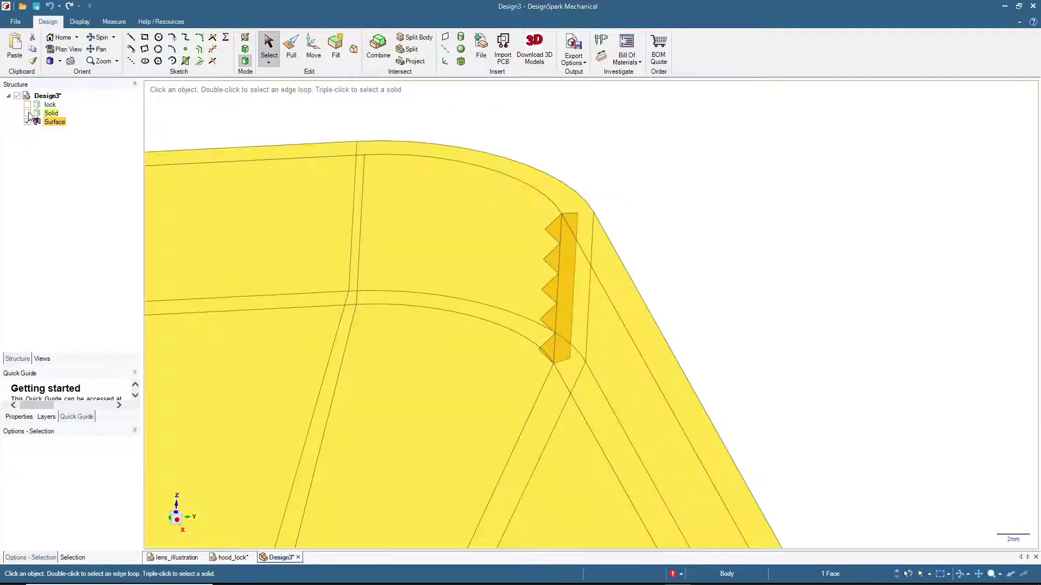
Show the Solid hood again and inspect the profile at the rim corner.
click(27, 113)
scroll(708, 188, down, 5)
middle_drag(573, 218, 667, 186)
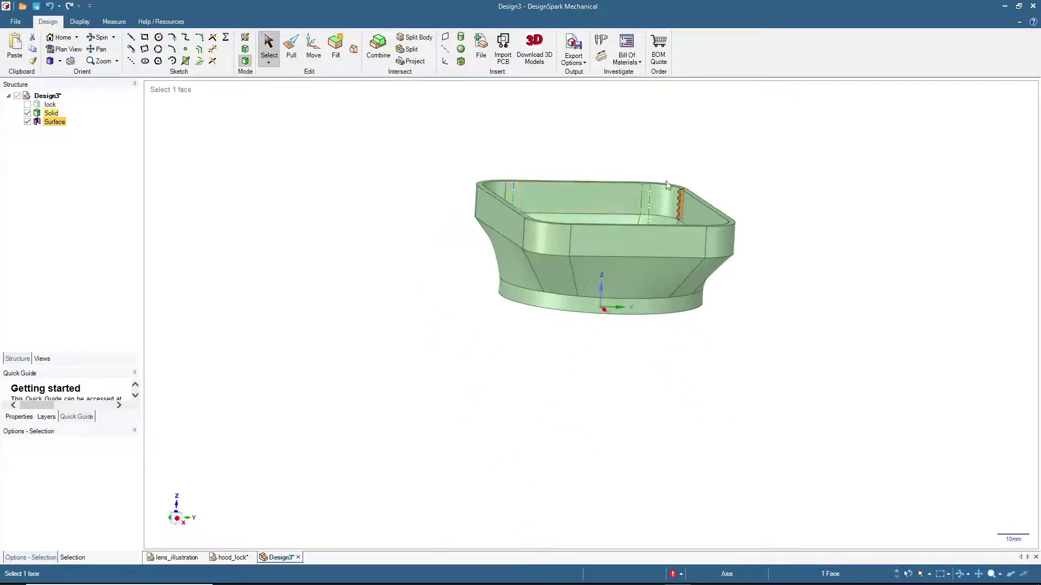
scroll(668, 185, up, 5)
middle_drag(457, 223, 480, 268)
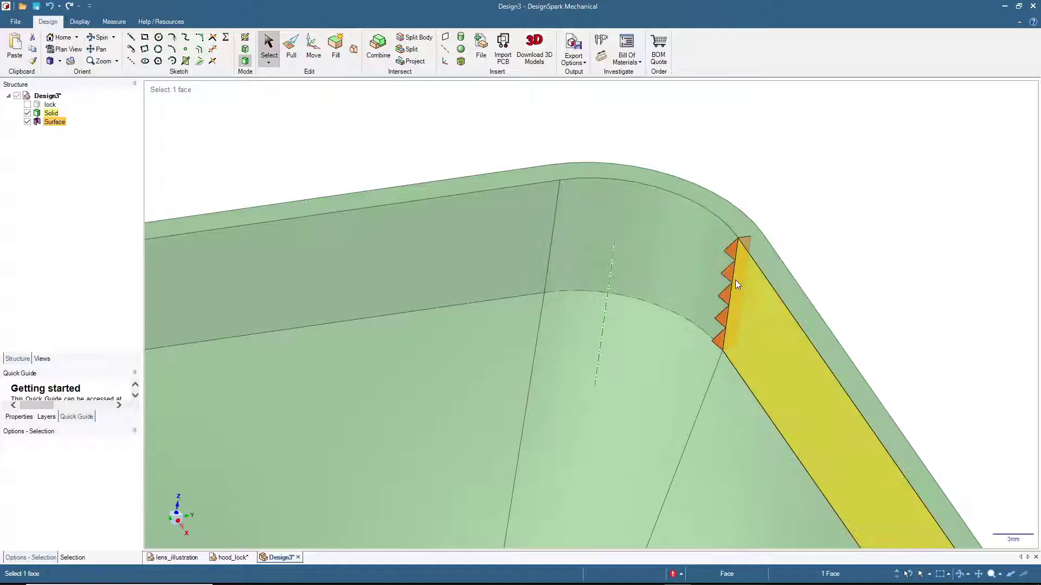
scroll(735, 280, down, 6)
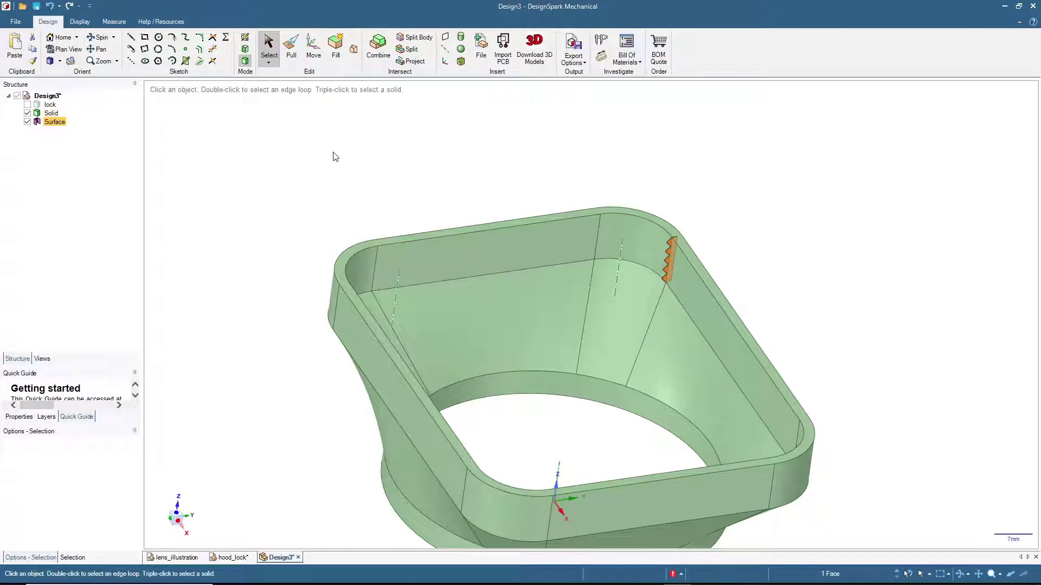
click(292, 54)
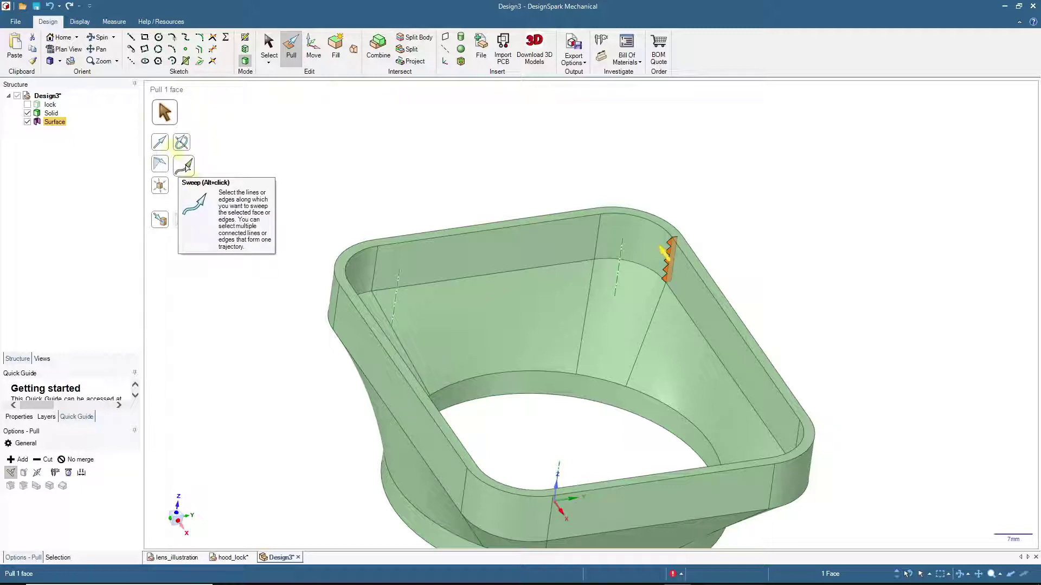
Sweep the sawtooth face along every inner rim edge and corner fillet with Full Pull.
click(184, 166)
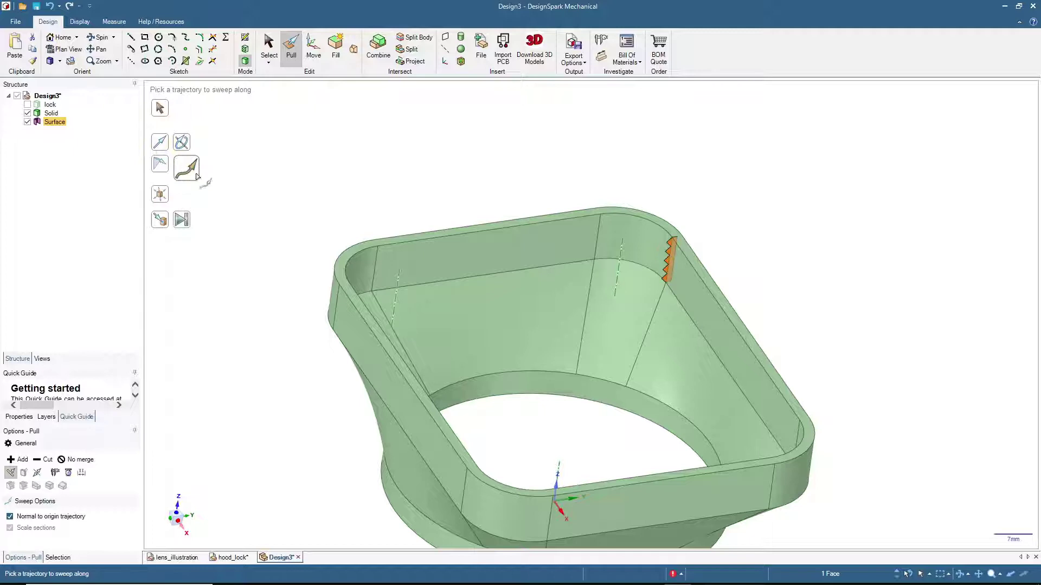
click(703, 280)
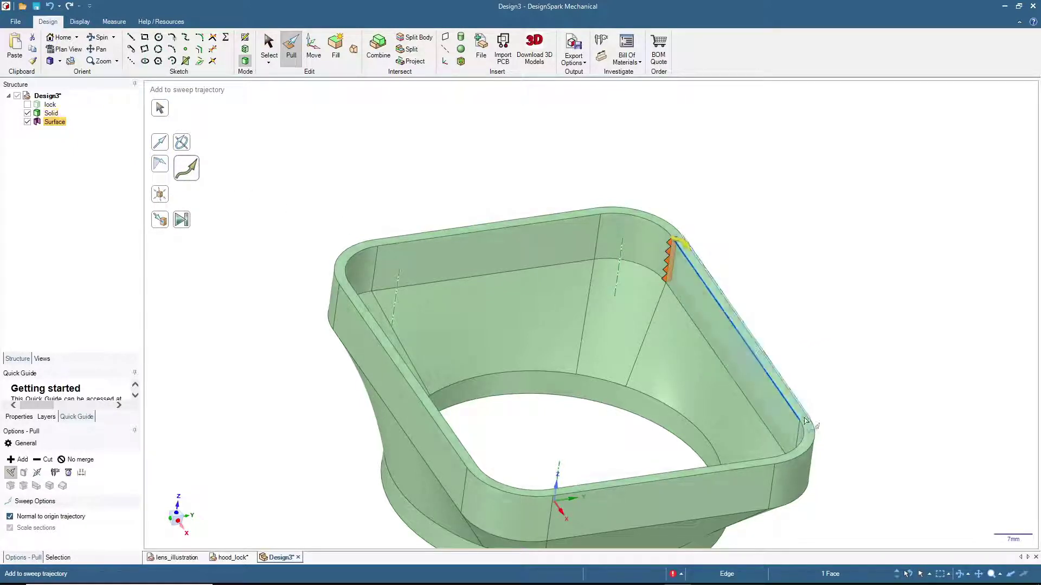
click(752, 464)
click(523, 491)
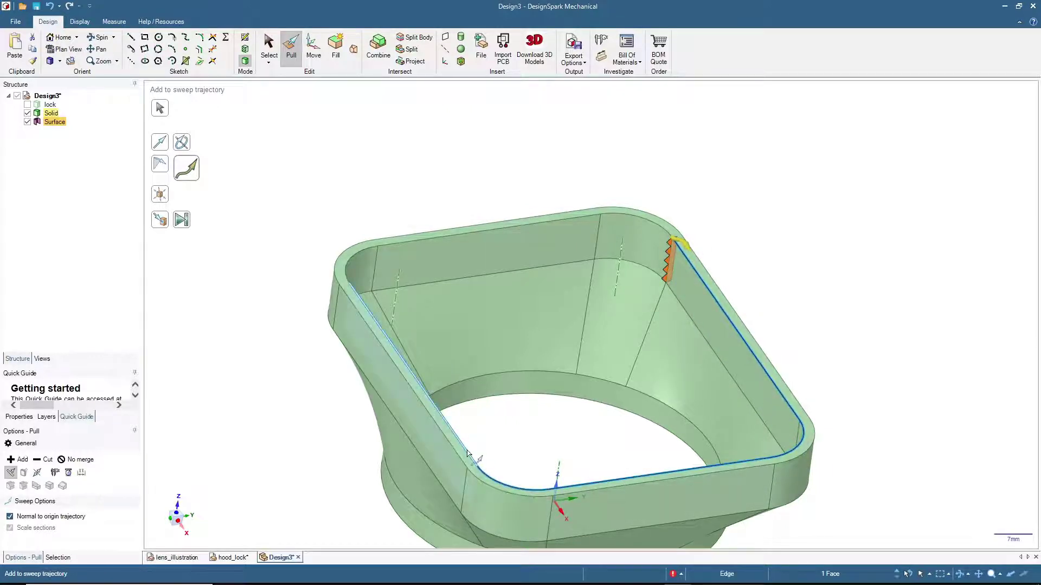
click(355, 254)
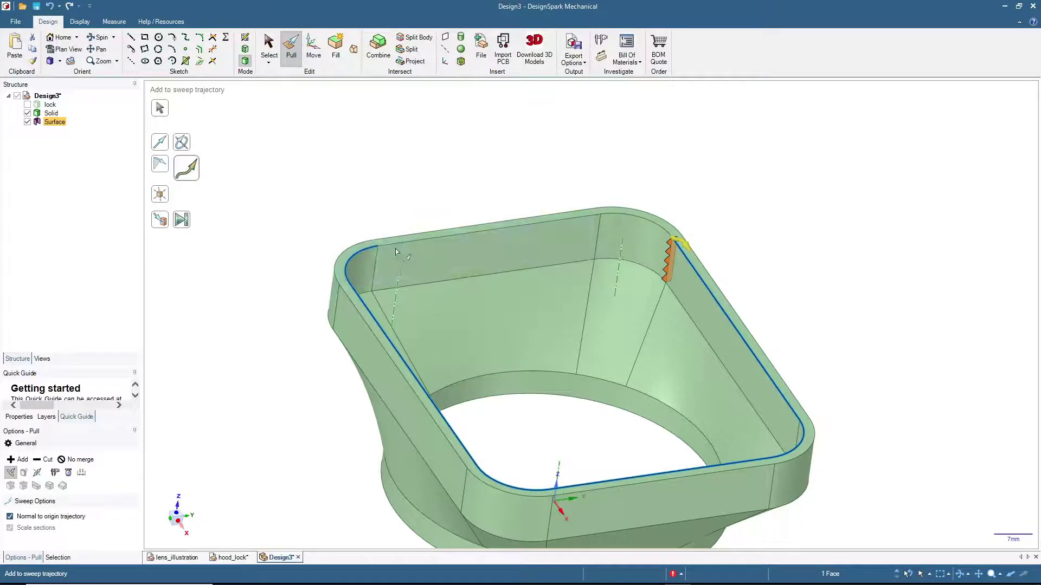
click(629, 228)
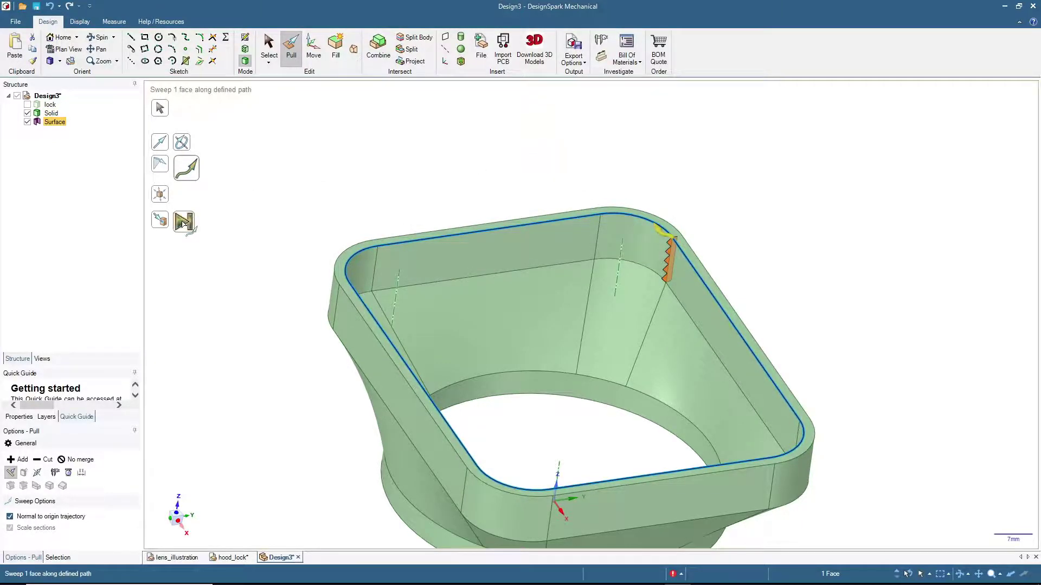
click(183, 221)
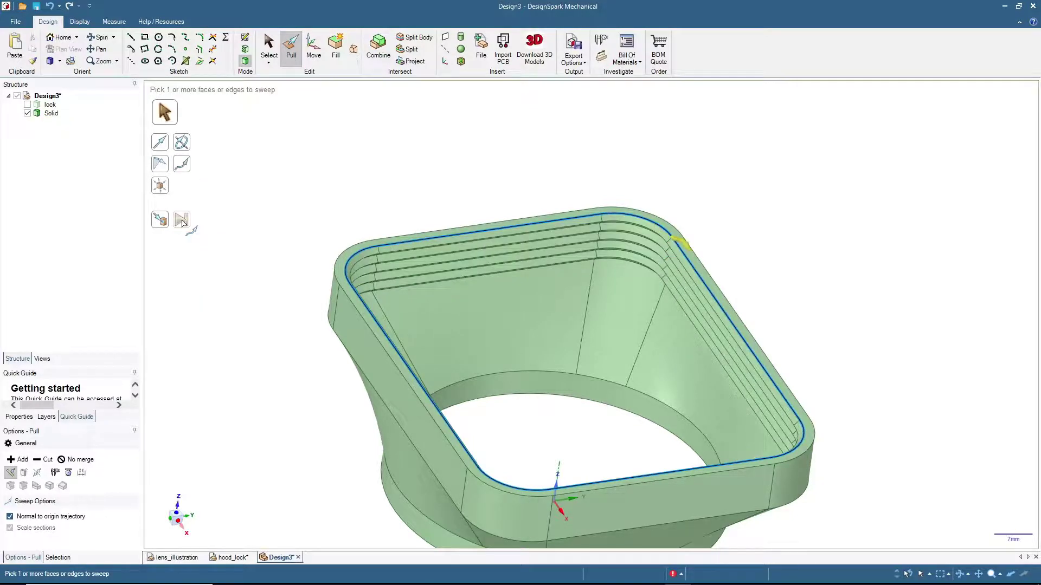
Reset to the standard view and show the lock ring body.
key(s)
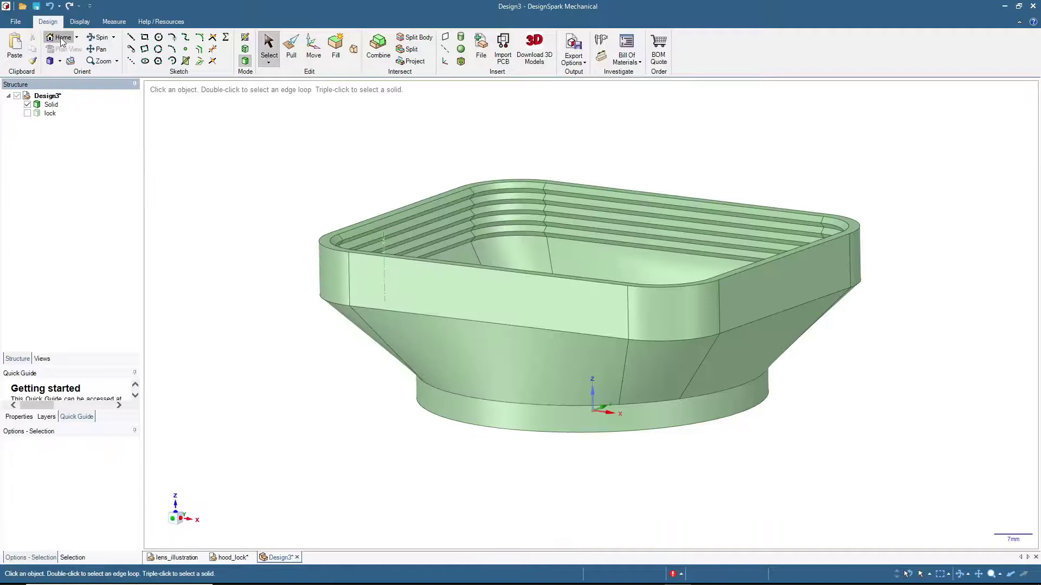
click(60, 36)
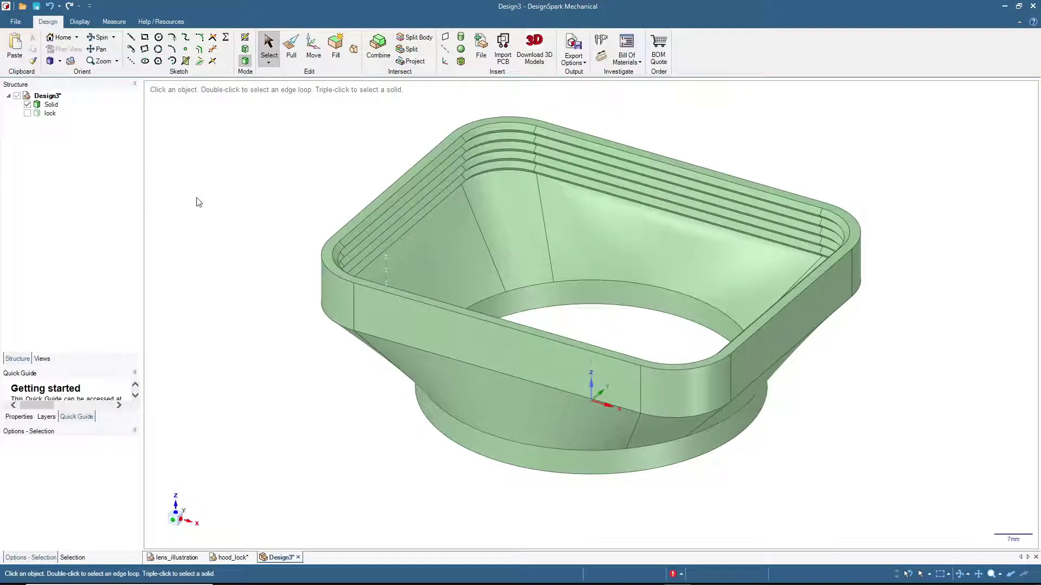
click(27, 113)
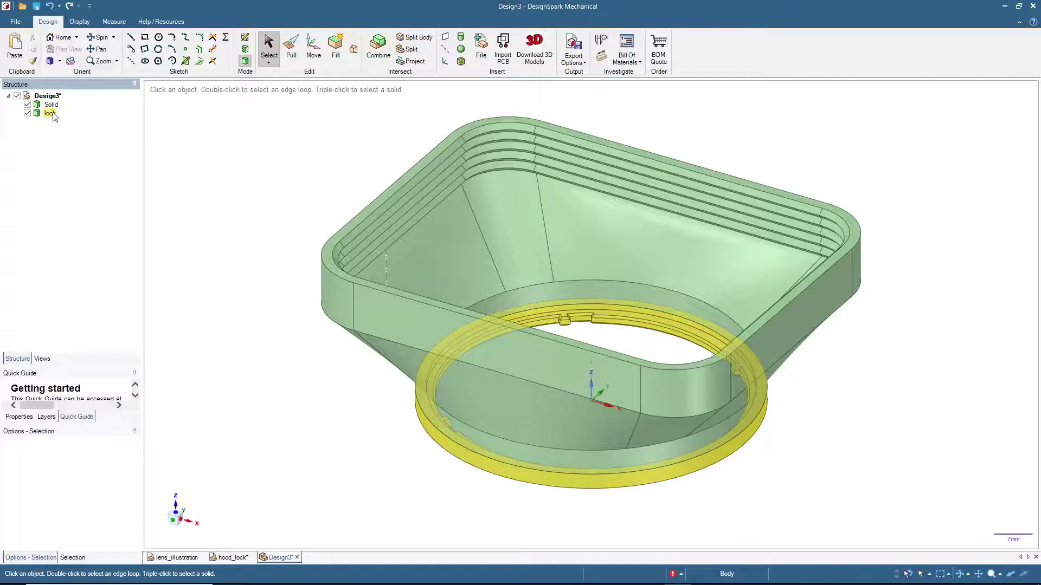
middle_drag(274, 427, 334, 371)
Combine the hood and lock ring into a single Solid, then view the underside.
drag(315, 131, 1038, 528)
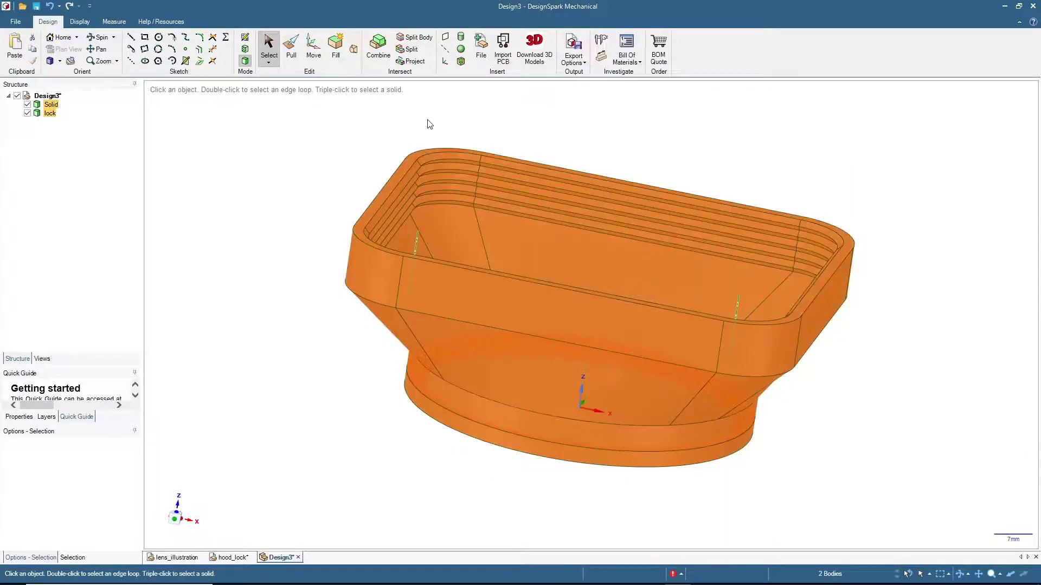
click(378, 49)
click(269, 46)
click(63, 37)
middle_drag(251, 331, 335, 376)
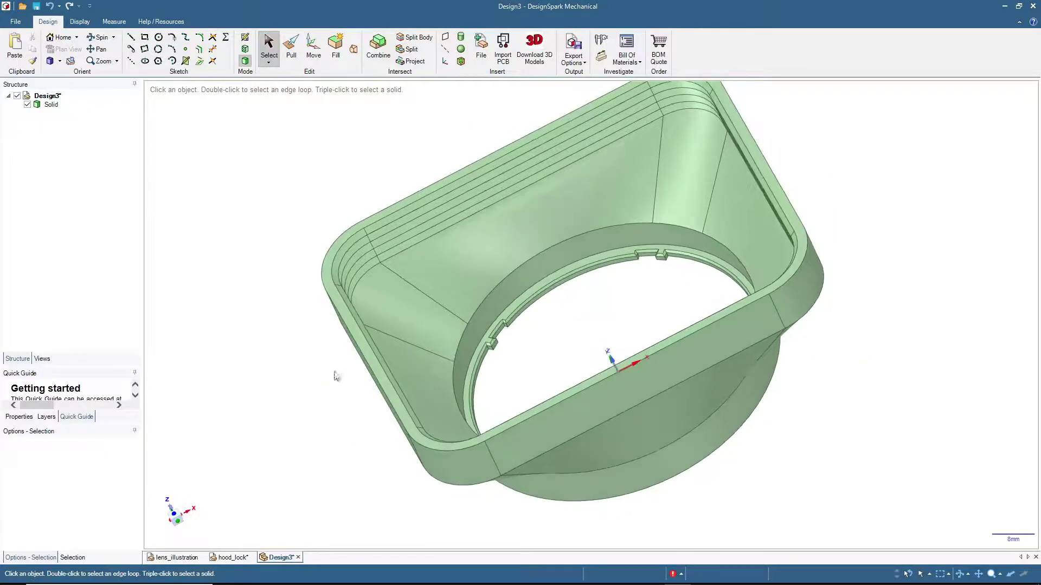
Export the merged hood as a 3D Print (*.STL) file.
click(573, 54)
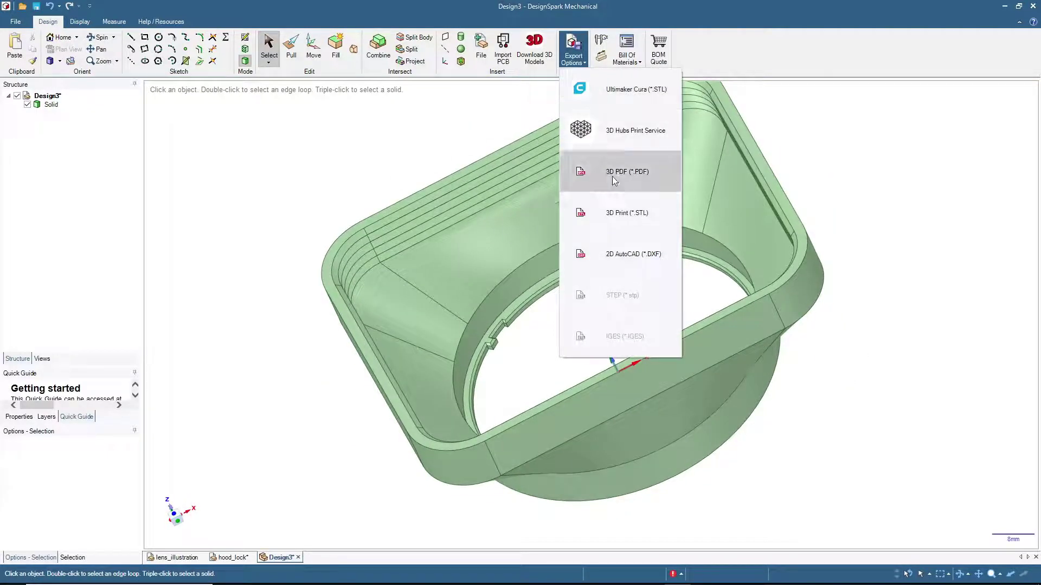
click(627, 217)
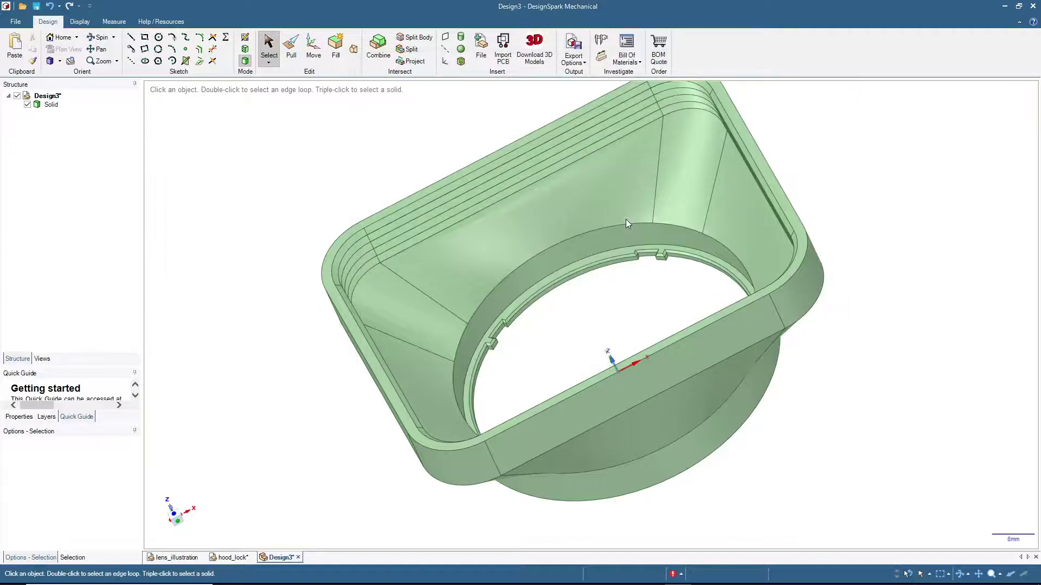